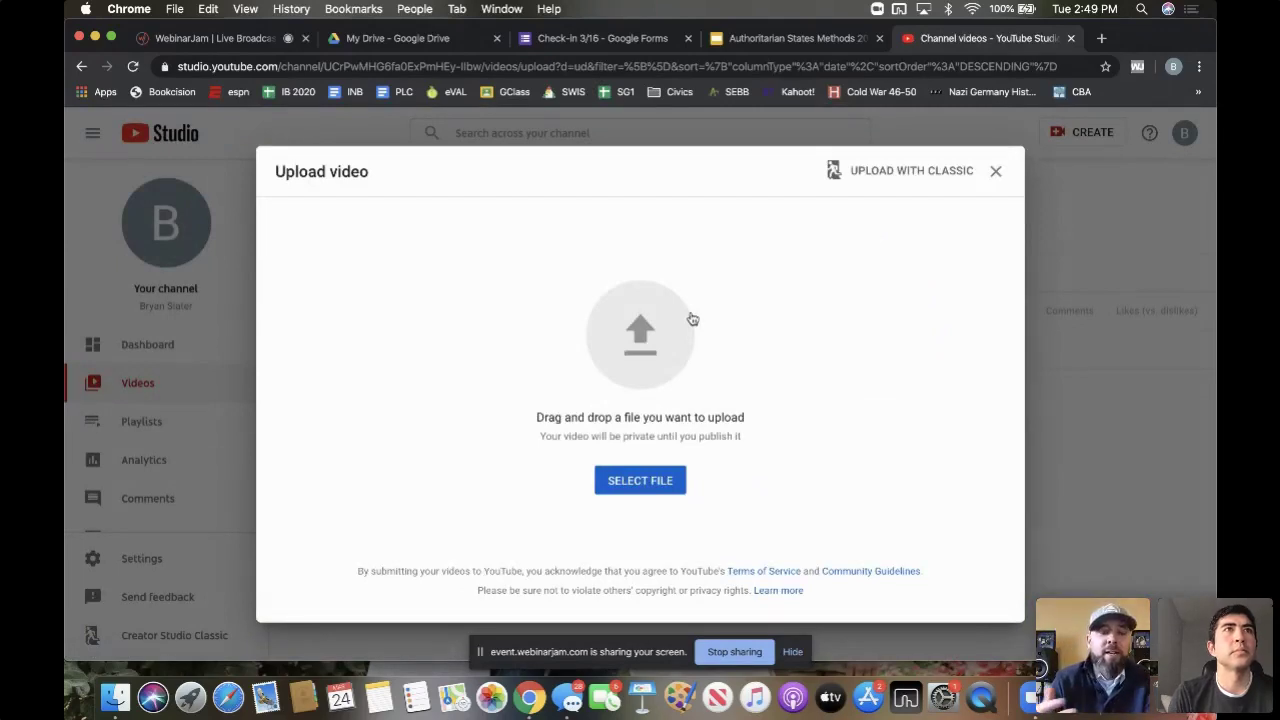
# - Upload zoom_0.mp4 from the second 2020-03-18 recording folder inside Documents > Zoom
pyautogui.click(660, 480)
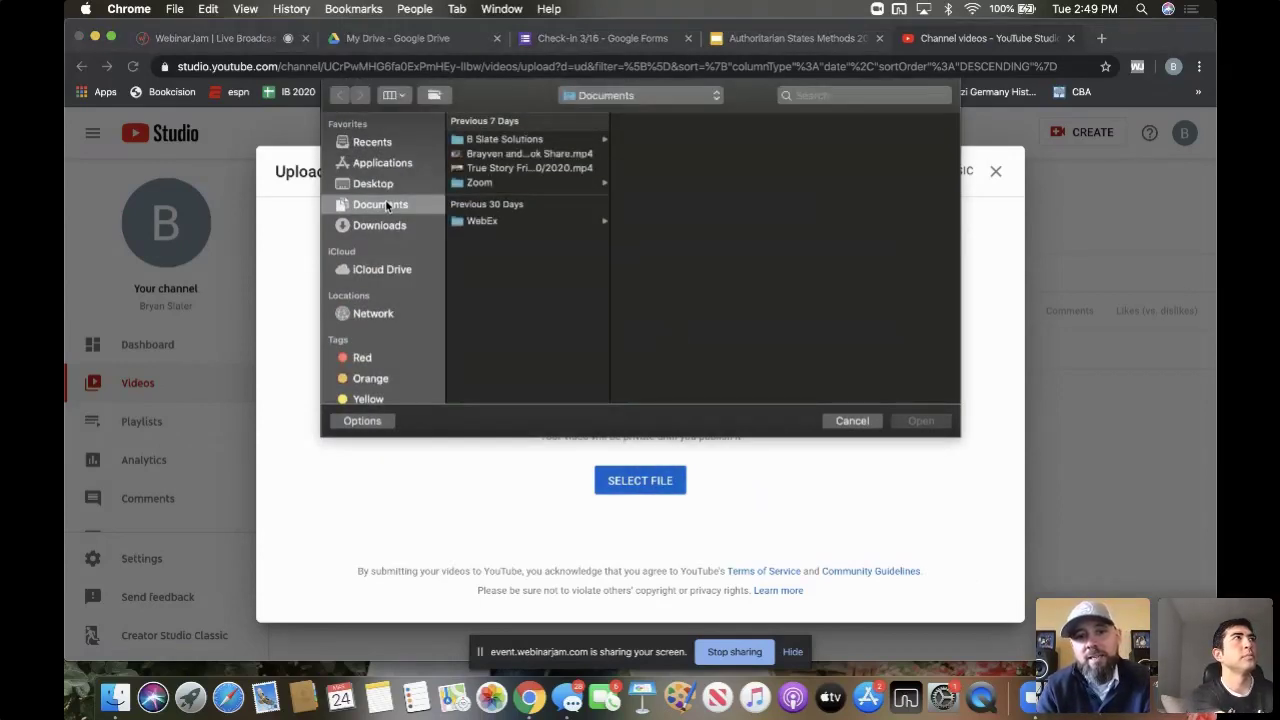
pyautogui.click(472, 184)
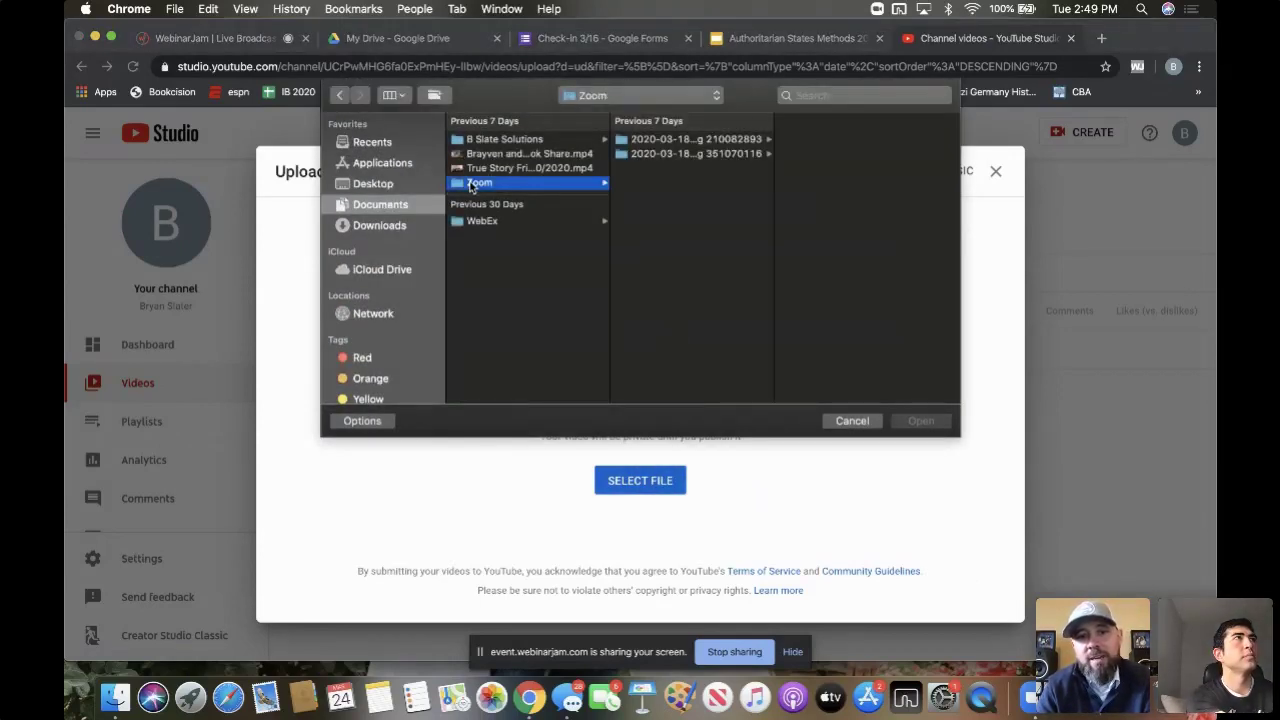
pyautogui.click(670, 155)
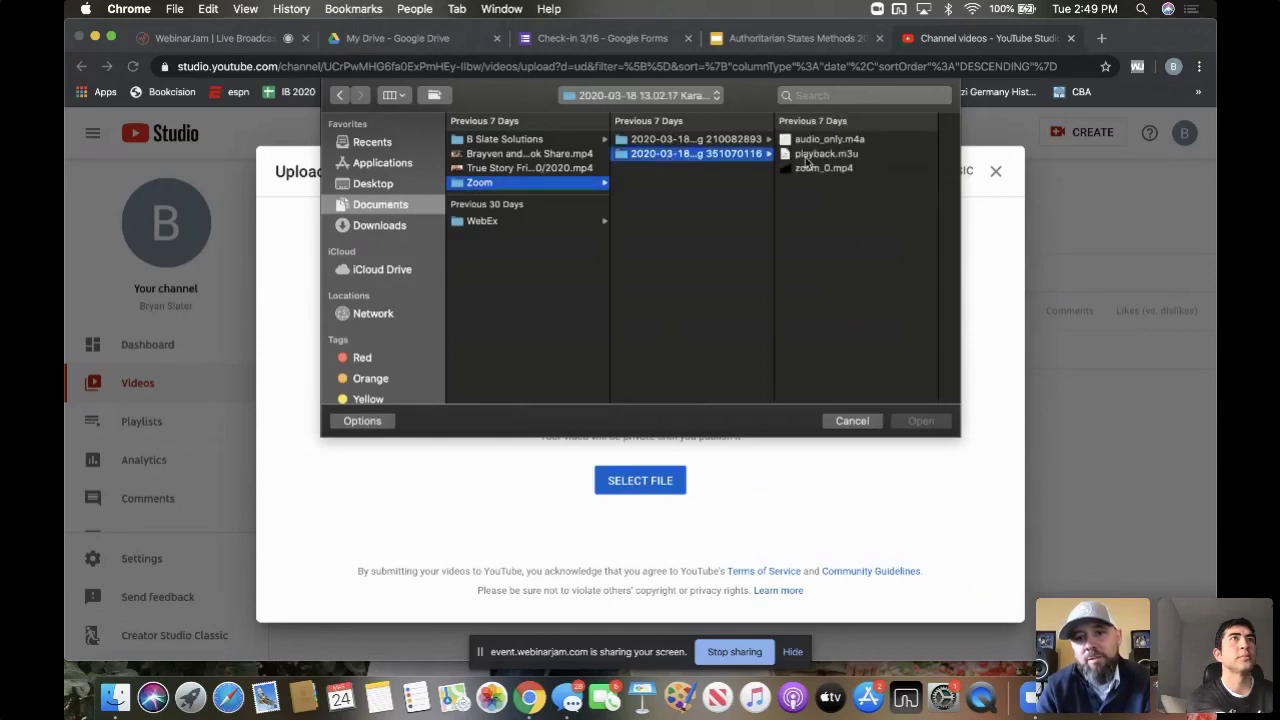
pyautogui.click(815, 170)
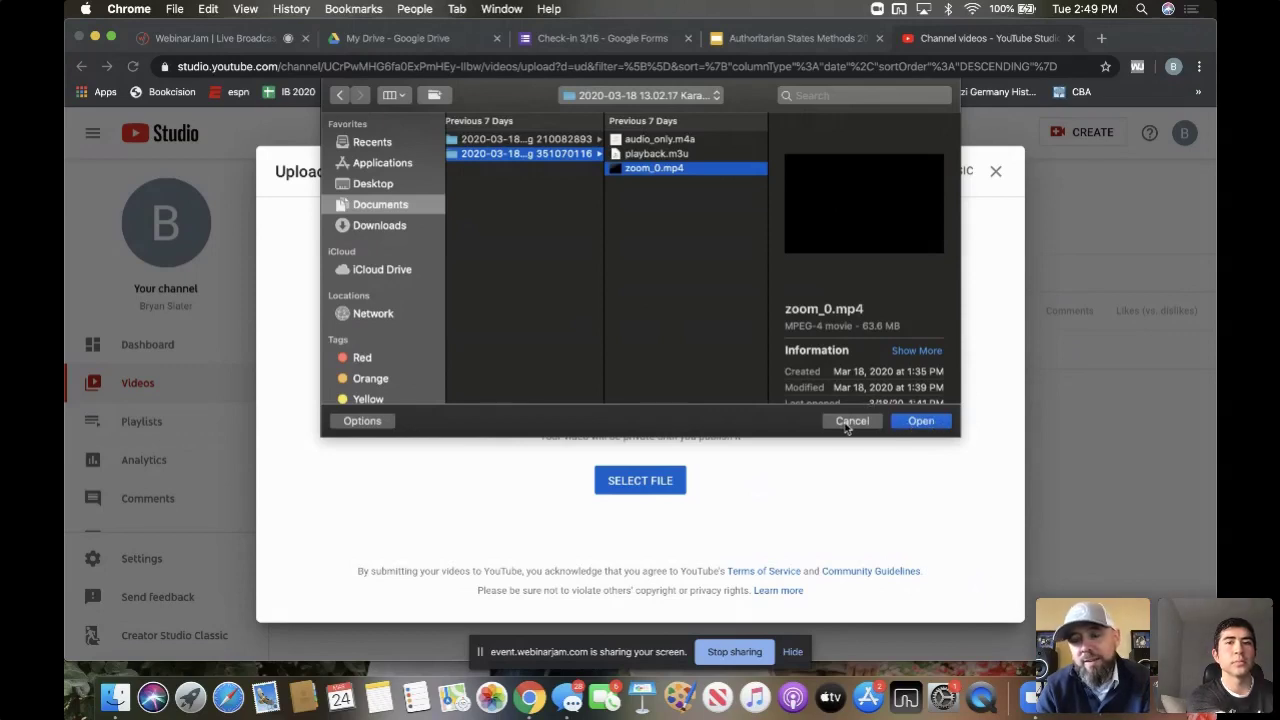
pyautogui.click(910, 421)
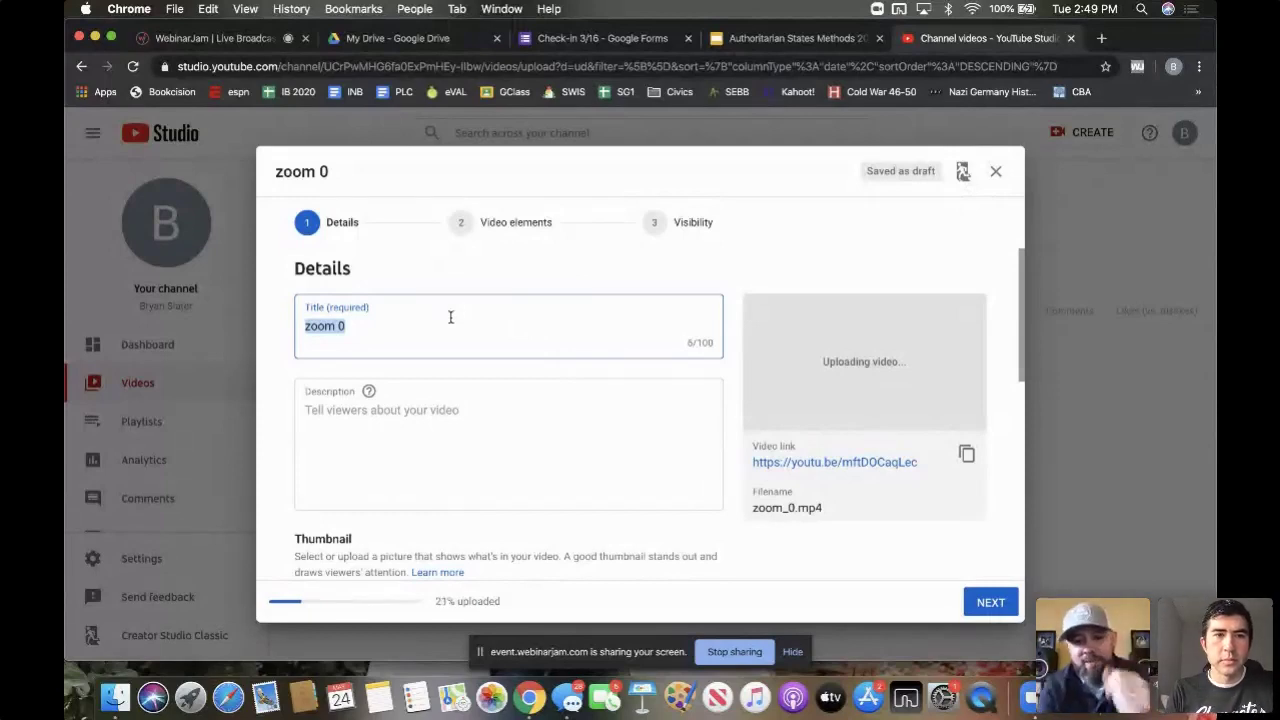
# - Title the uploaded video "Character Can't be Quarantined Ep 3."
pyautogui.write('Character ')
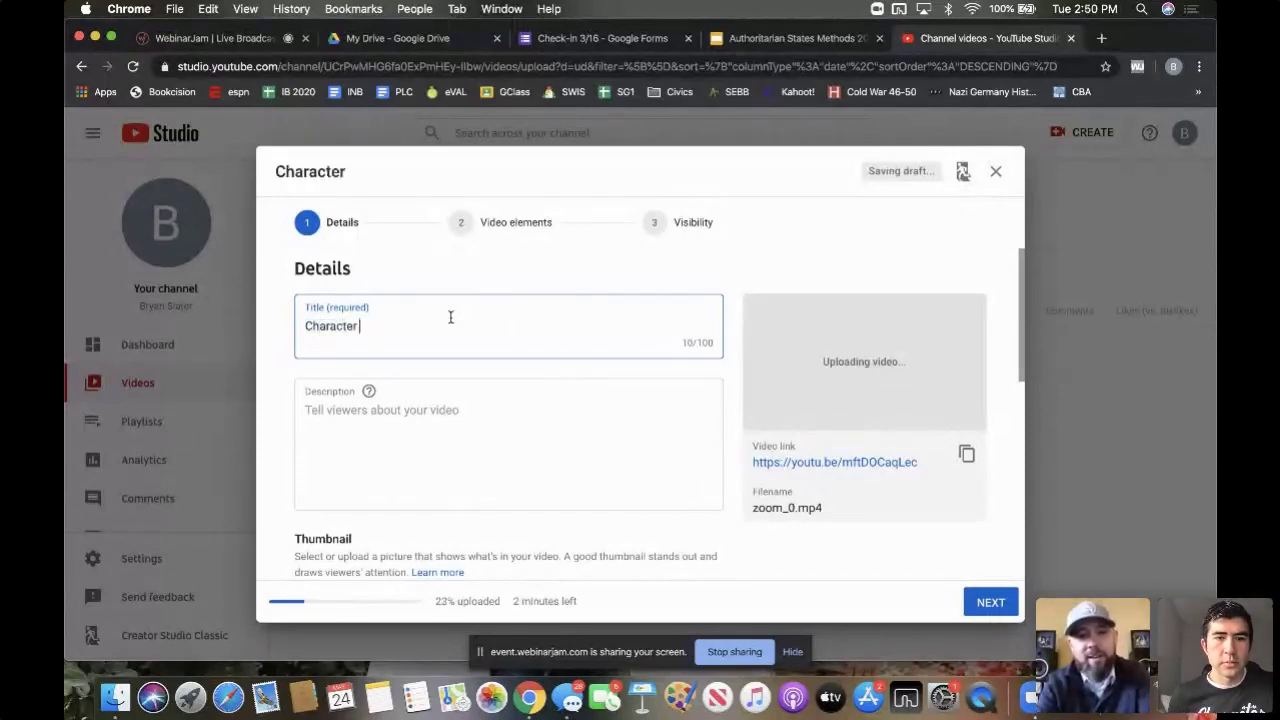
pyautogui.write("Can't be Quar")
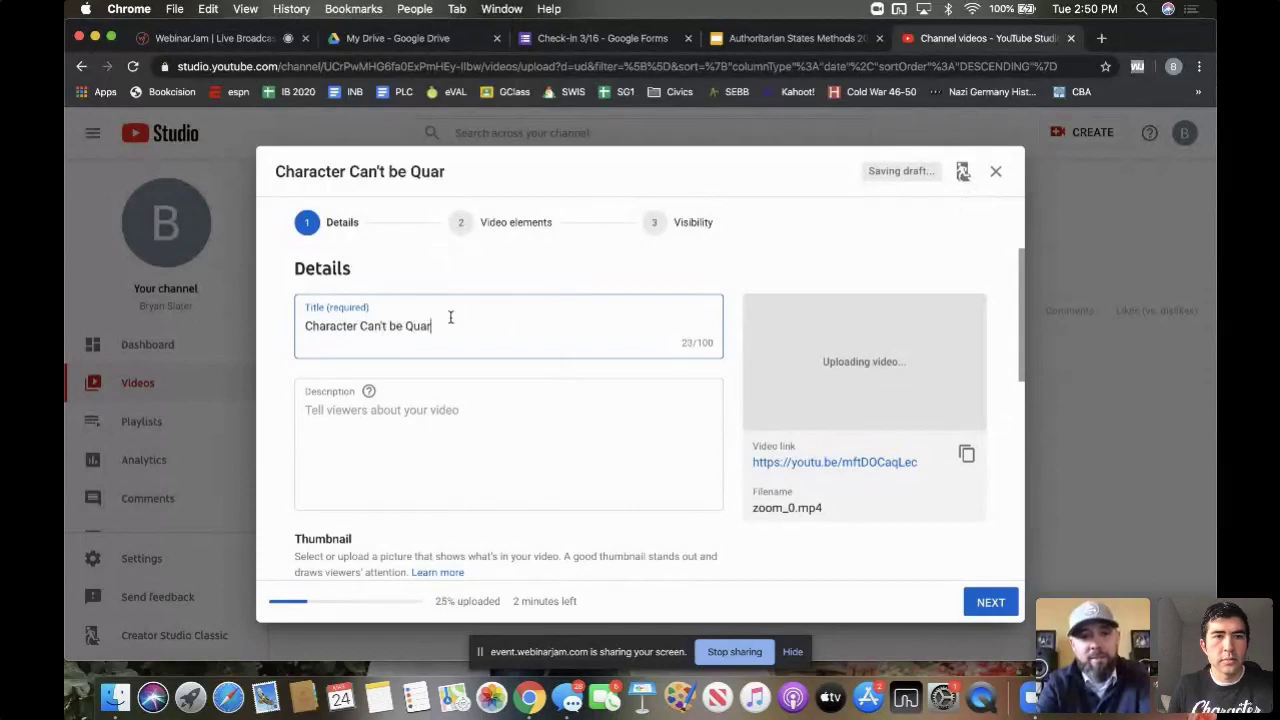
pyautogui.write('antined Ep 3.')
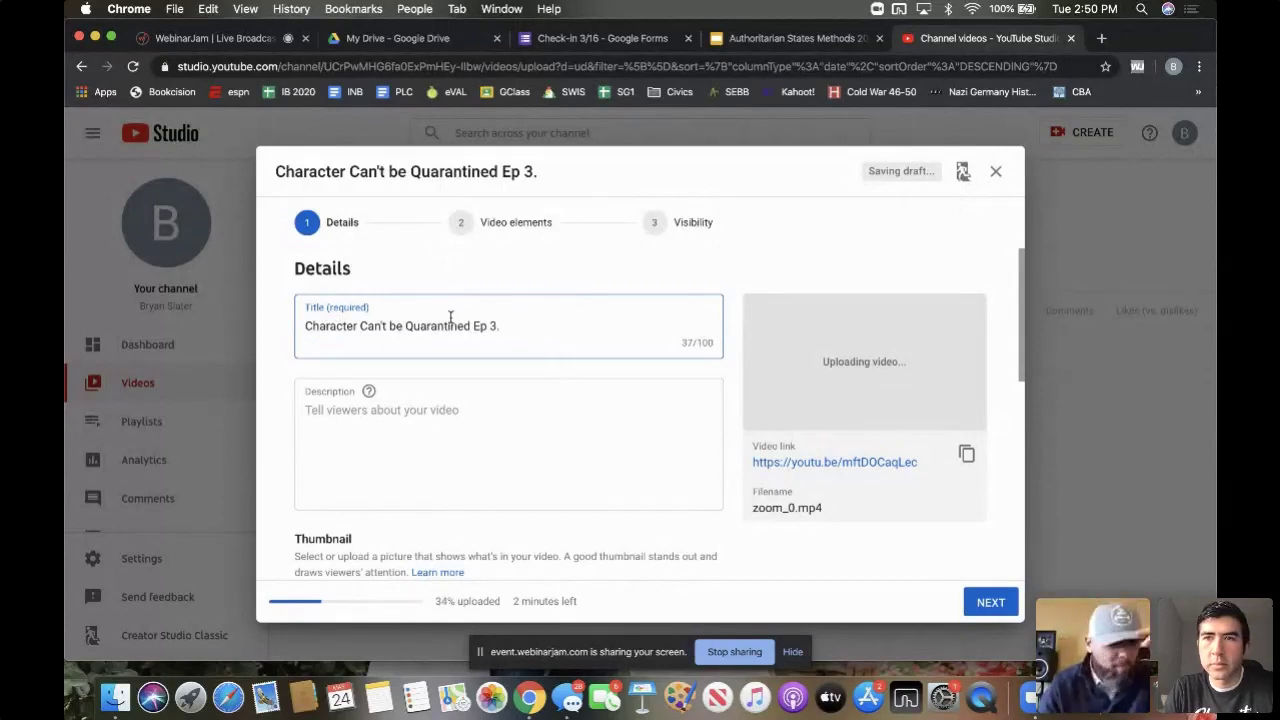
# - Enter "blah blah blah" as the video's description
pyautogui.click(361, 421)
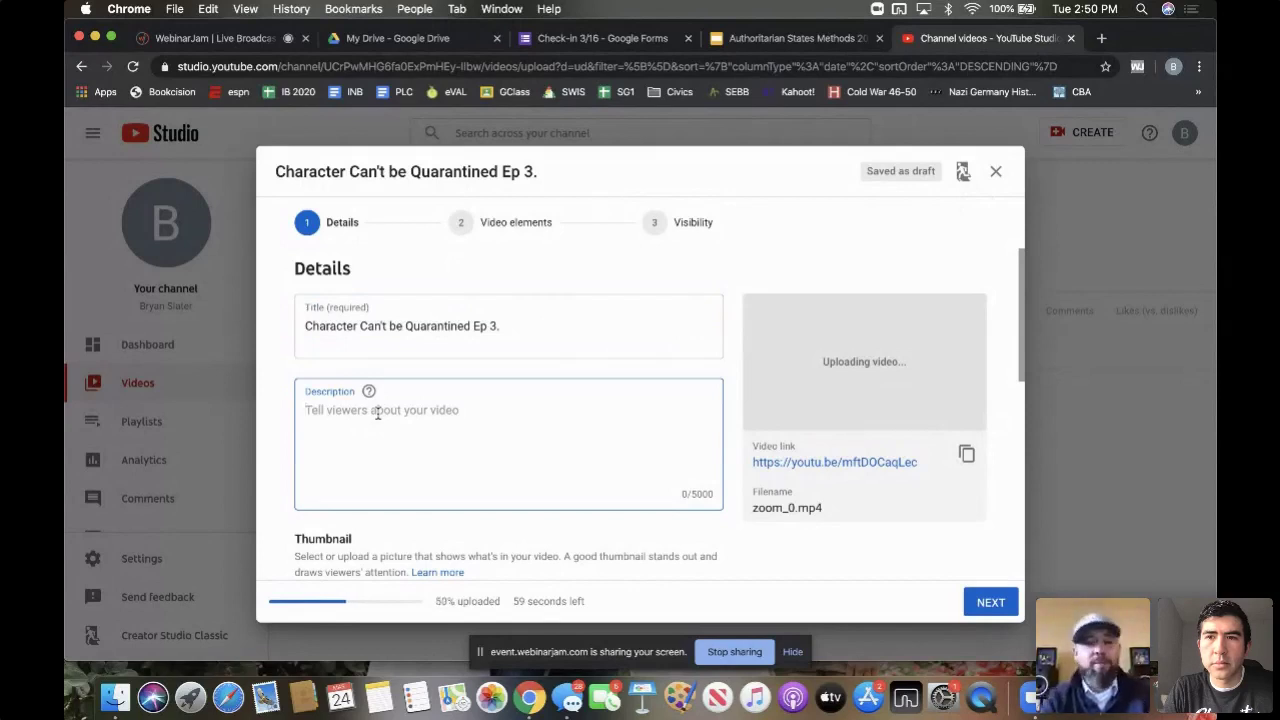
pyautogui.write('blah')
pyautogui.write(' blah bahj')
pyautogui.press('BackSpace')
pyautogui.press('BackSpace')
pyautogui.press('BackSpace')
pyautogui.write('lah')
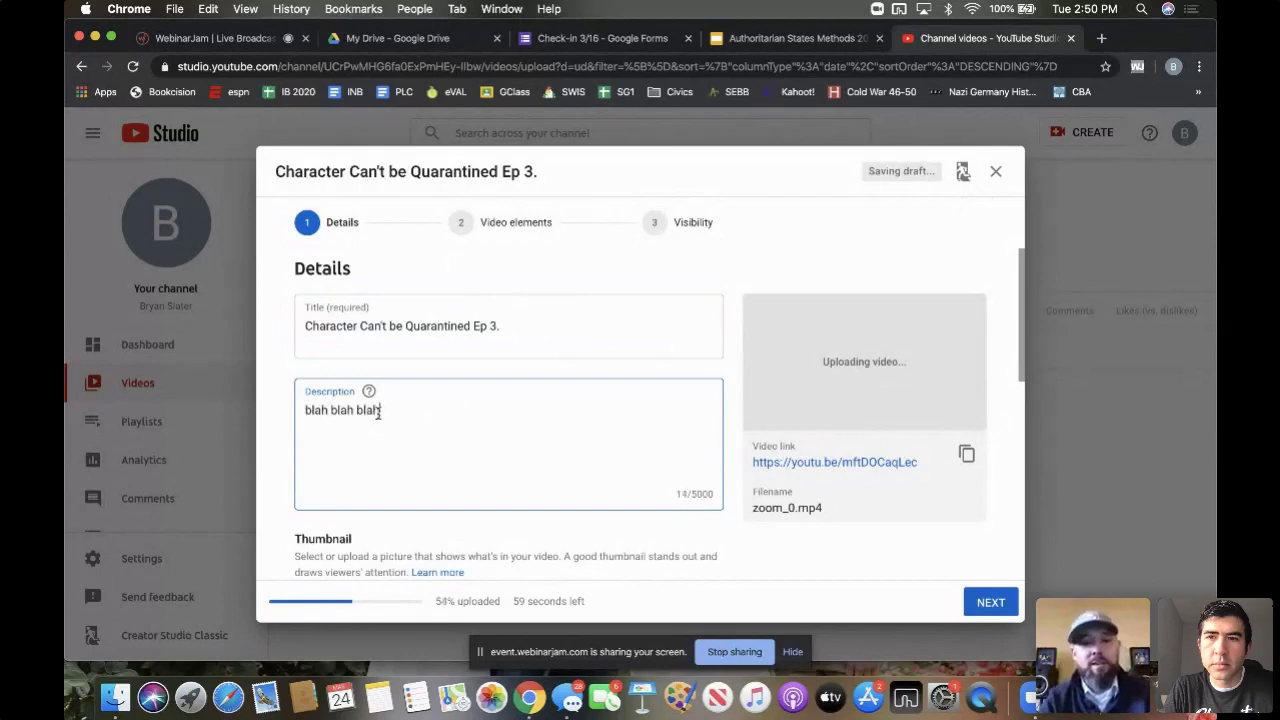
# - Mark the video's audience as "No, it's not made for kids"
pyautogui.scroll(-1, 378, 413)
pyautogui.scroll(-2, 378, 413)
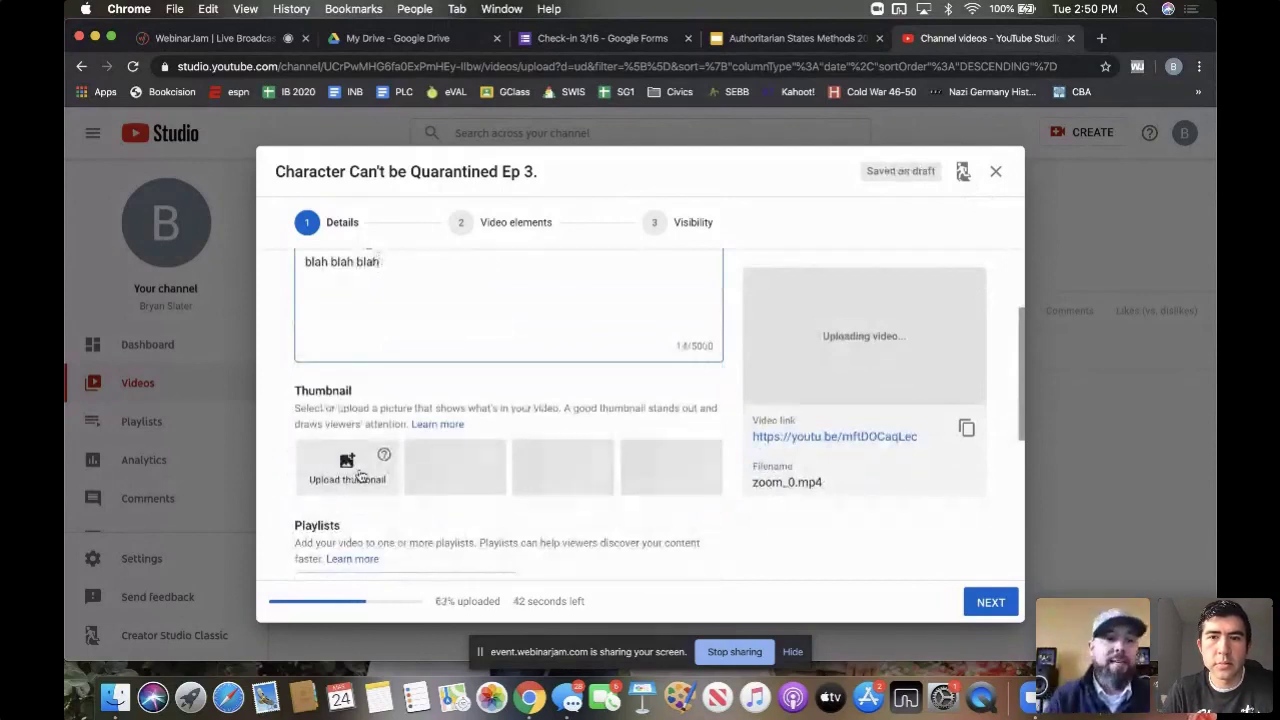
pyautogui.scroll(-2, 361, 476)
pyautogui.scroll(-1, 361, 476)
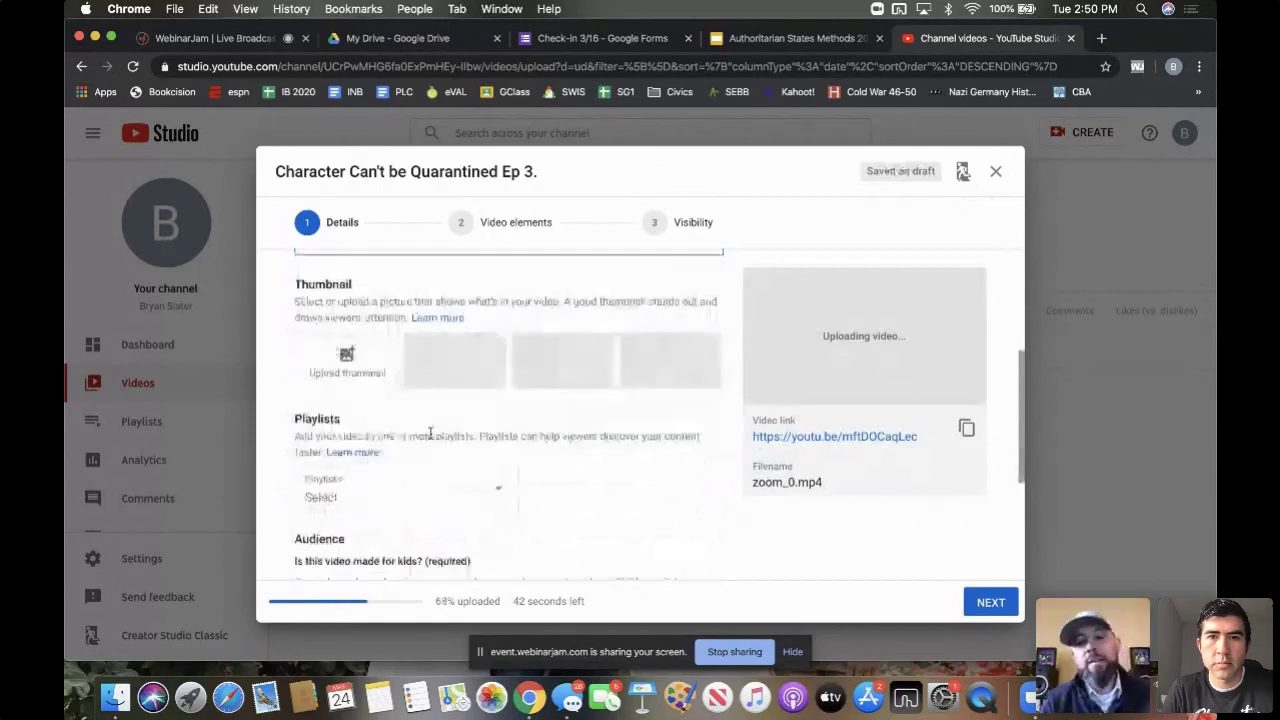
pyautogui.scroll(-1, 434, 440)
pyautogui.scroll(-1, 480, 445)
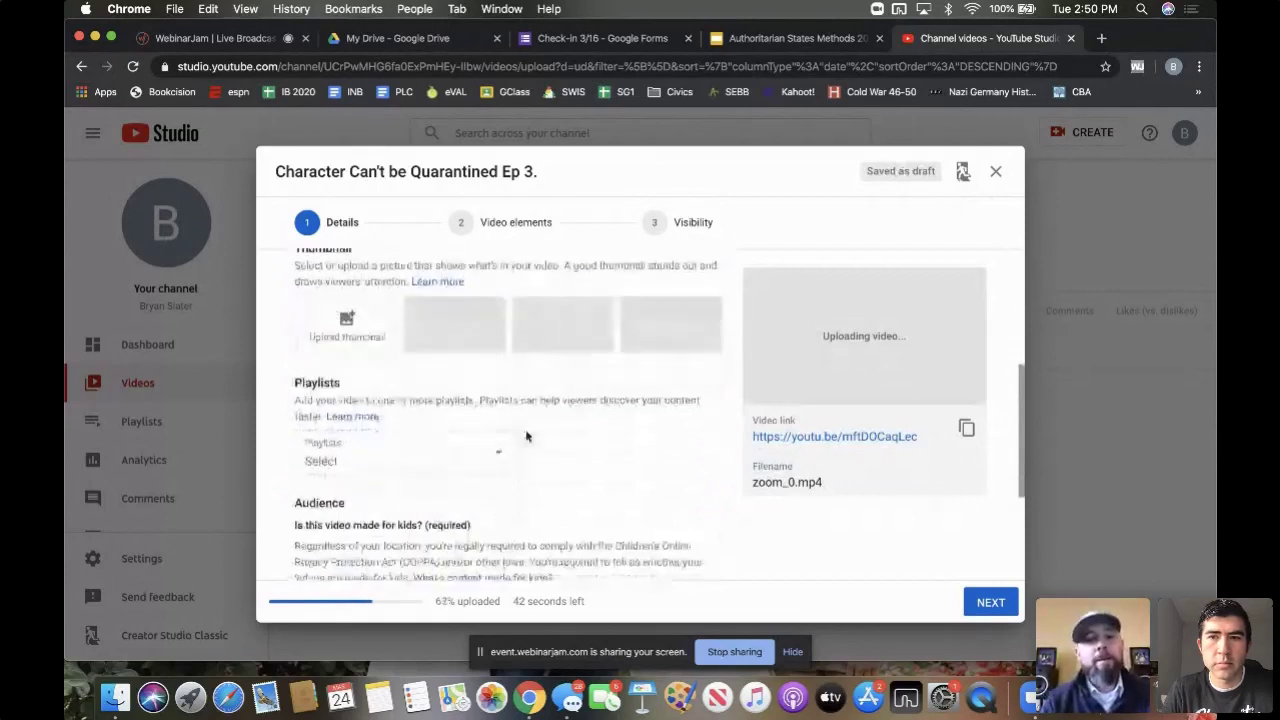
pyautogui.scroll(-4, 527, 436)
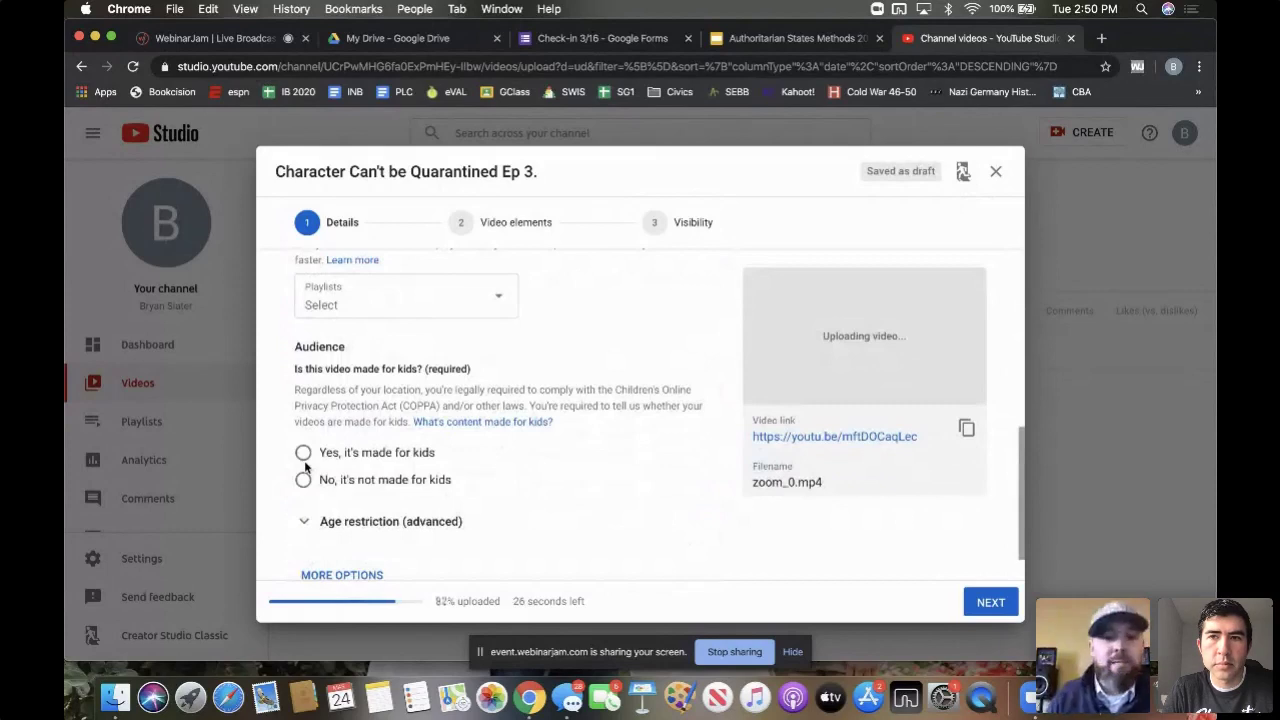
pyautogui.click(304, 479)
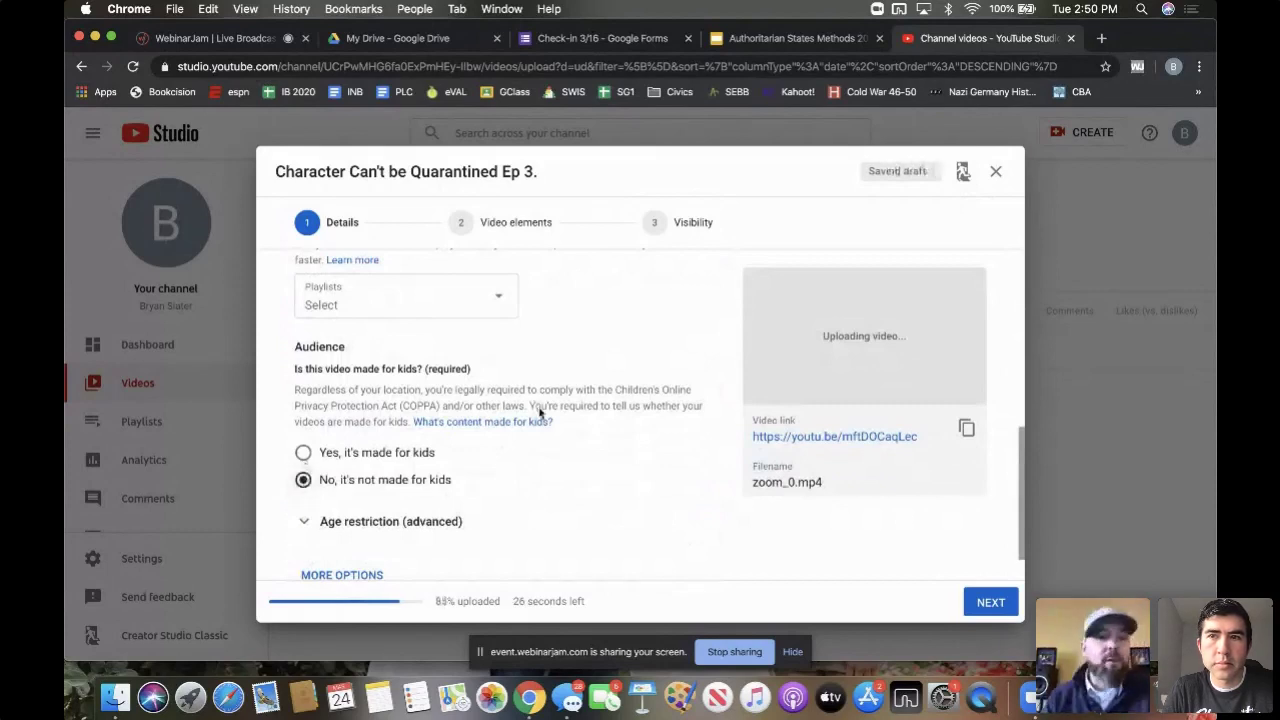
# - Reveal the additional video options and add the tags Servant Leadership, CharacterStrong, IB History and Theory of Knowledge
pyautogui.scroll(-1, 546, 423)
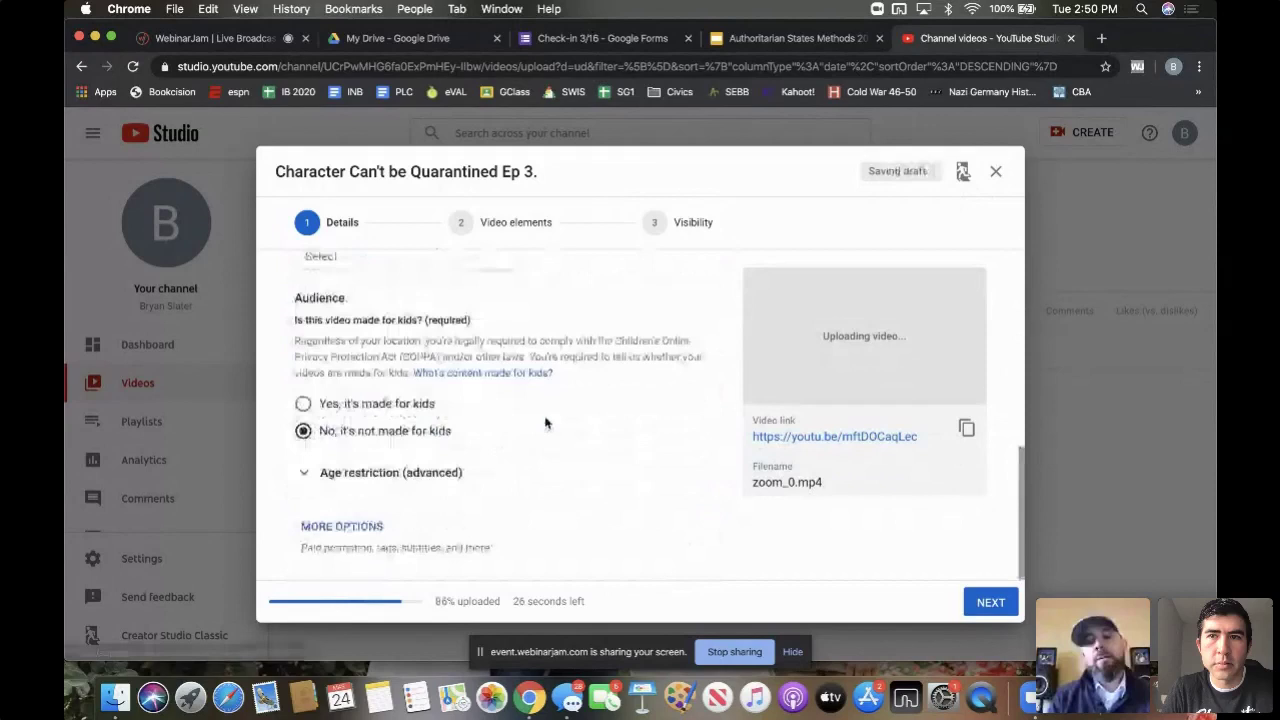
pyautogui.click(342, 526)
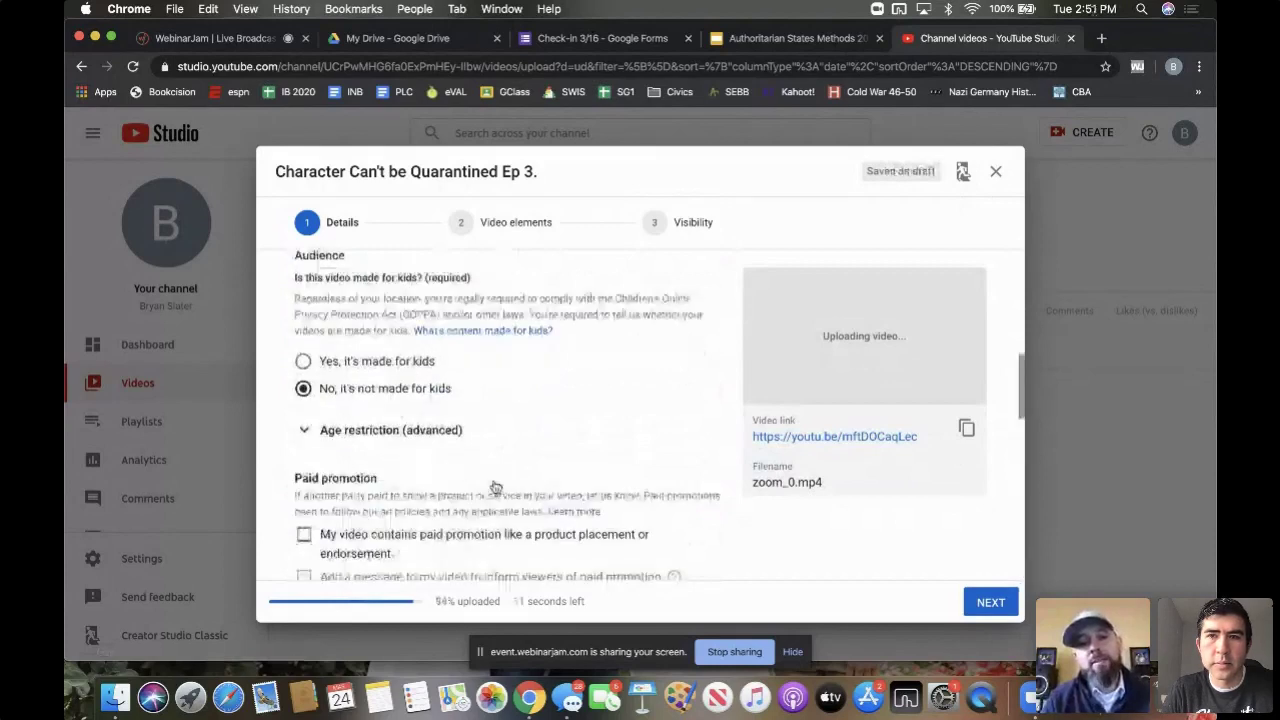
pyautogui.scroll(-3, 495, 487)
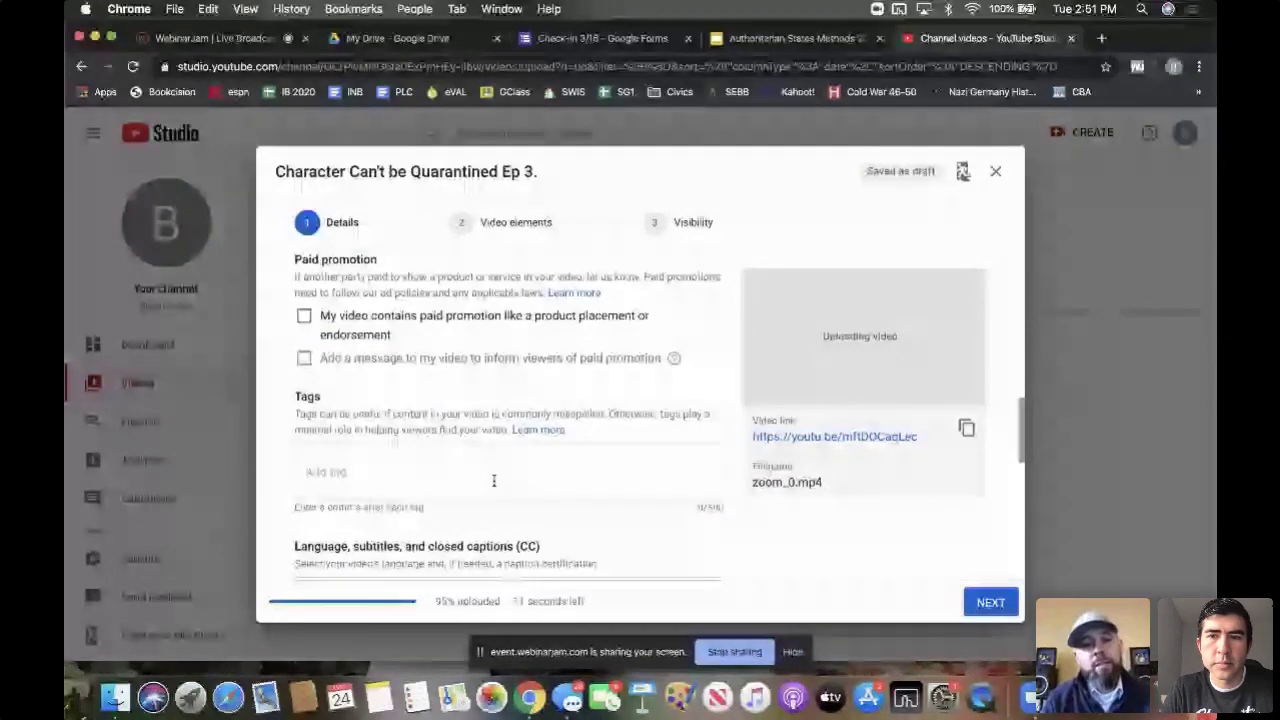
pyautogui.scroll(-1, 441, 456)
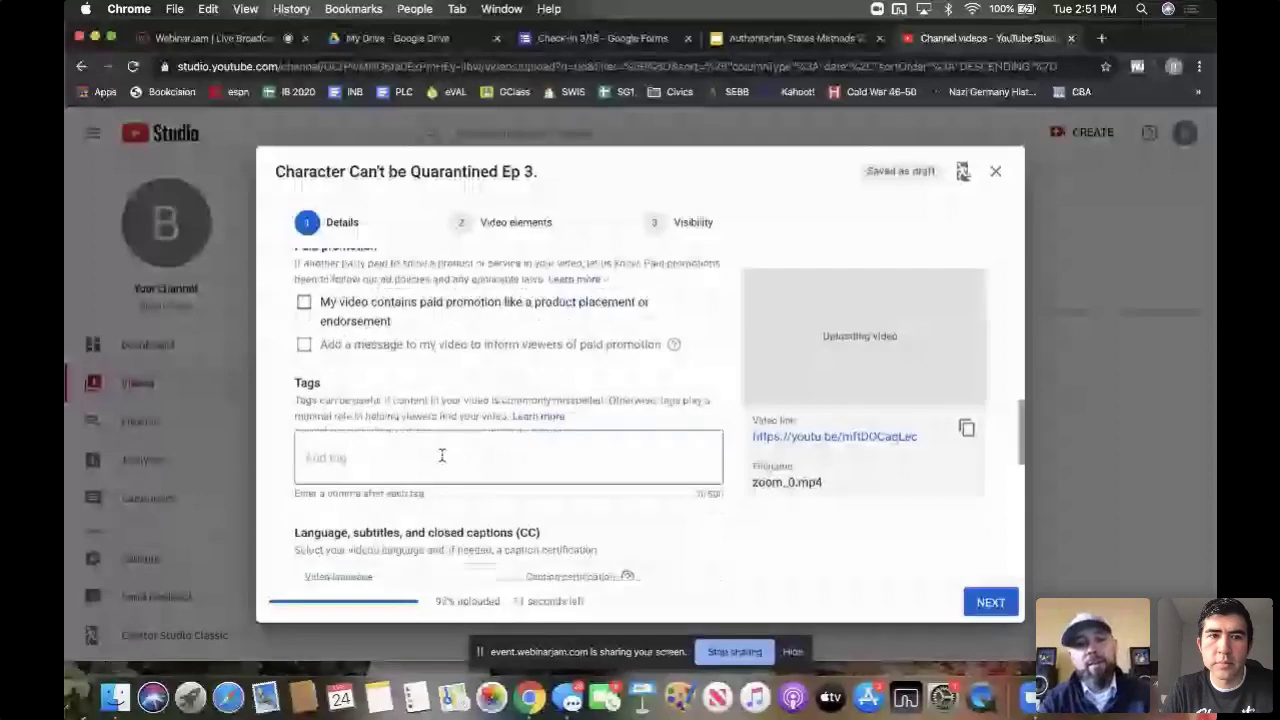
pyautogui.click(441, 456)
pyautogui.write('Serv')
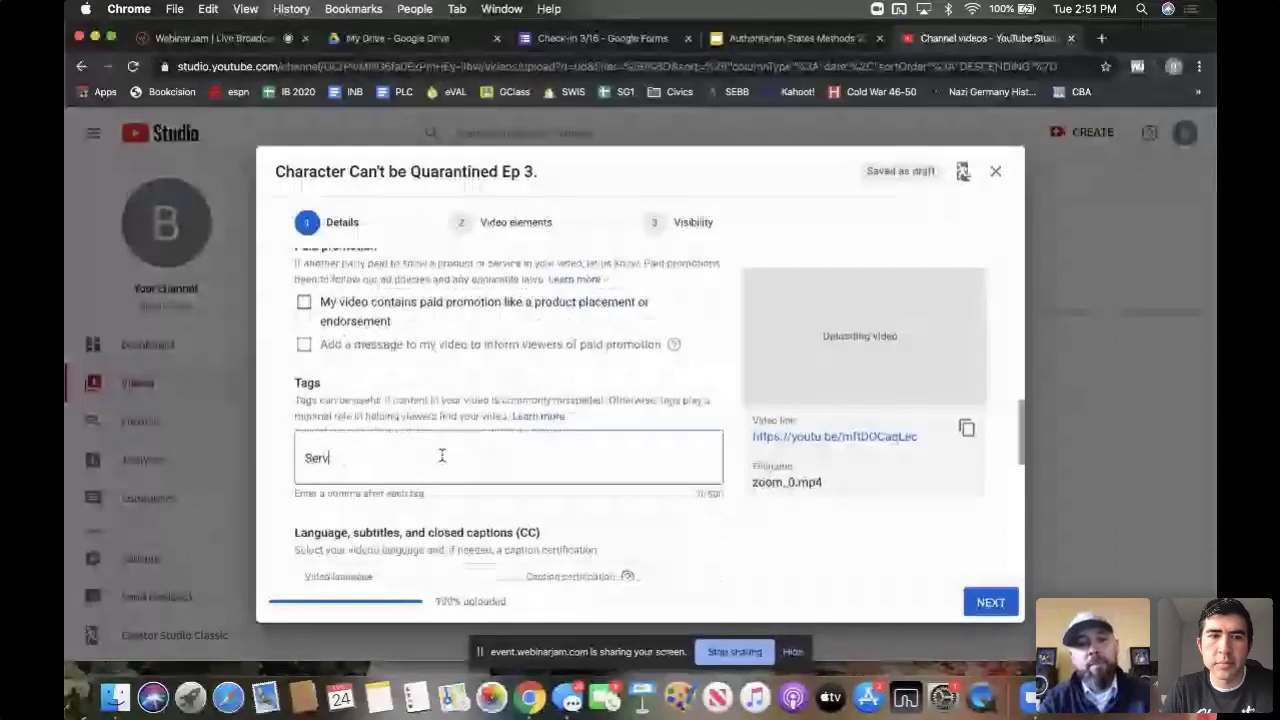
pyautogui.write('ant Leadership,')
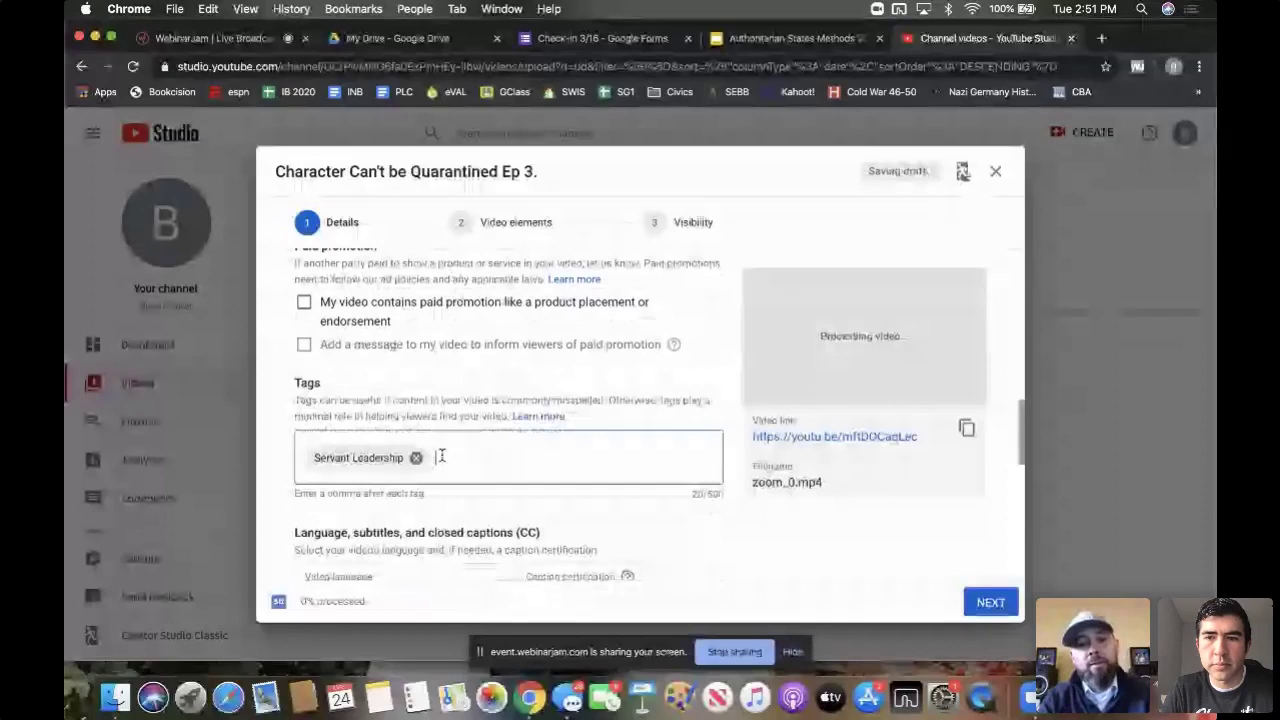
pyautogui.write('CharacterStrong')
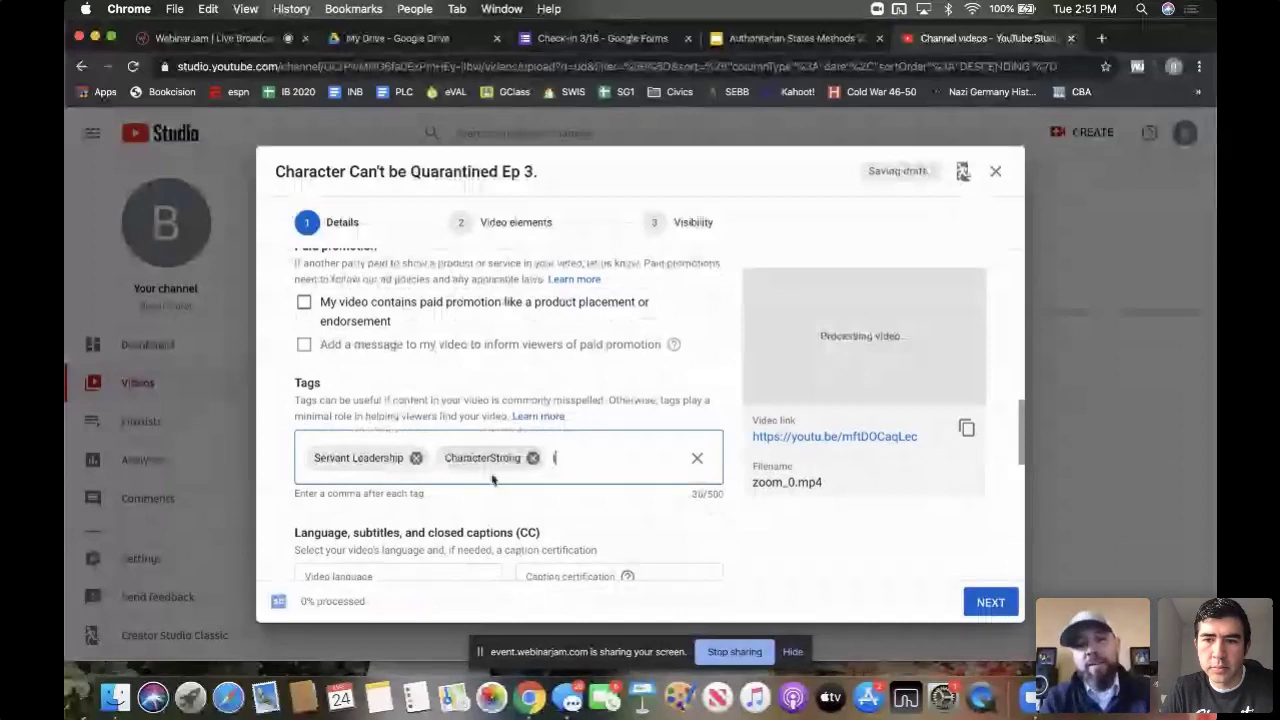
pyautogui.write('IB History, Theory')
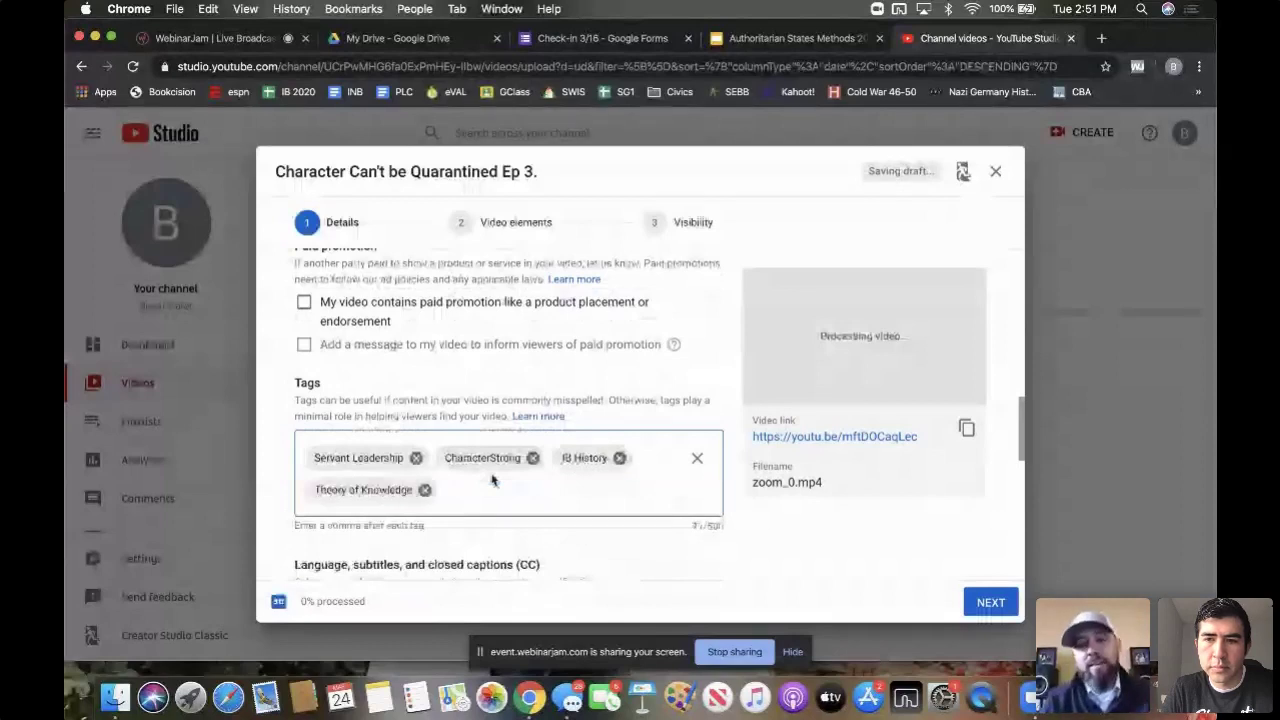
# - Choose English (United States) as the video language and certify that the content has never aired on television in the U.S
pyautogui.scroll(-1, 492, 481)
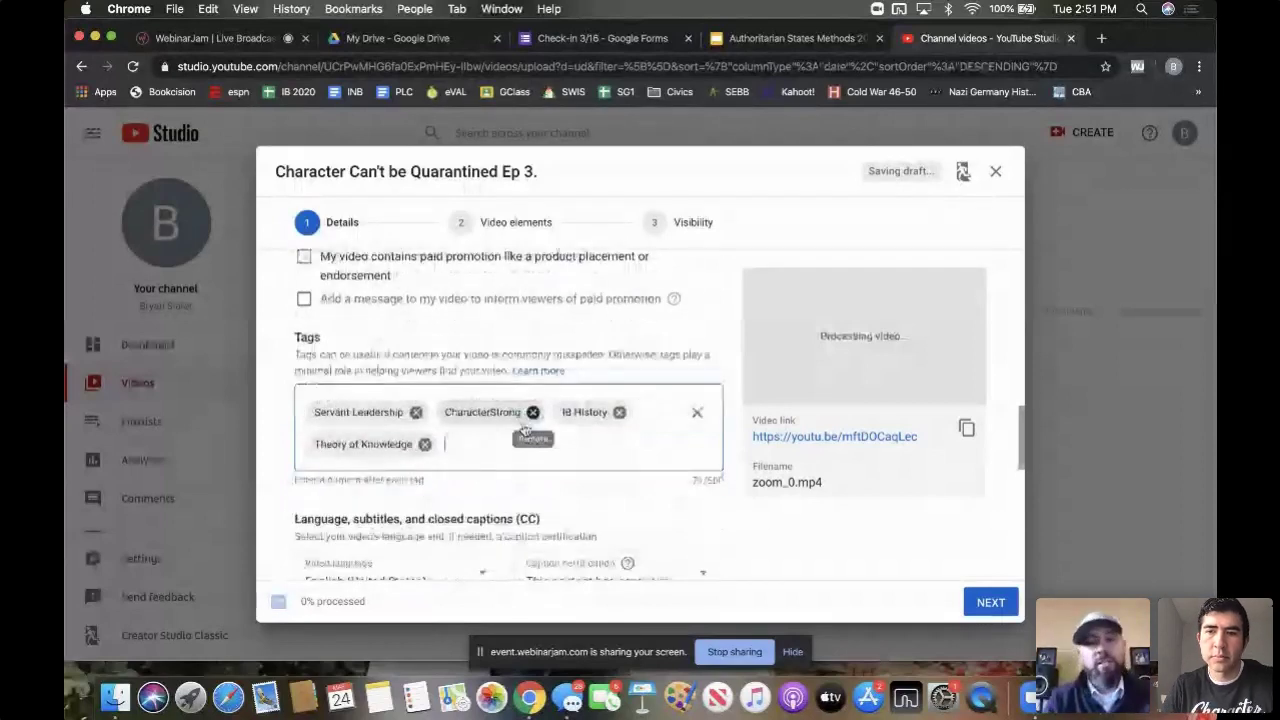
pyautogui.scroll(-2, 525, 430)
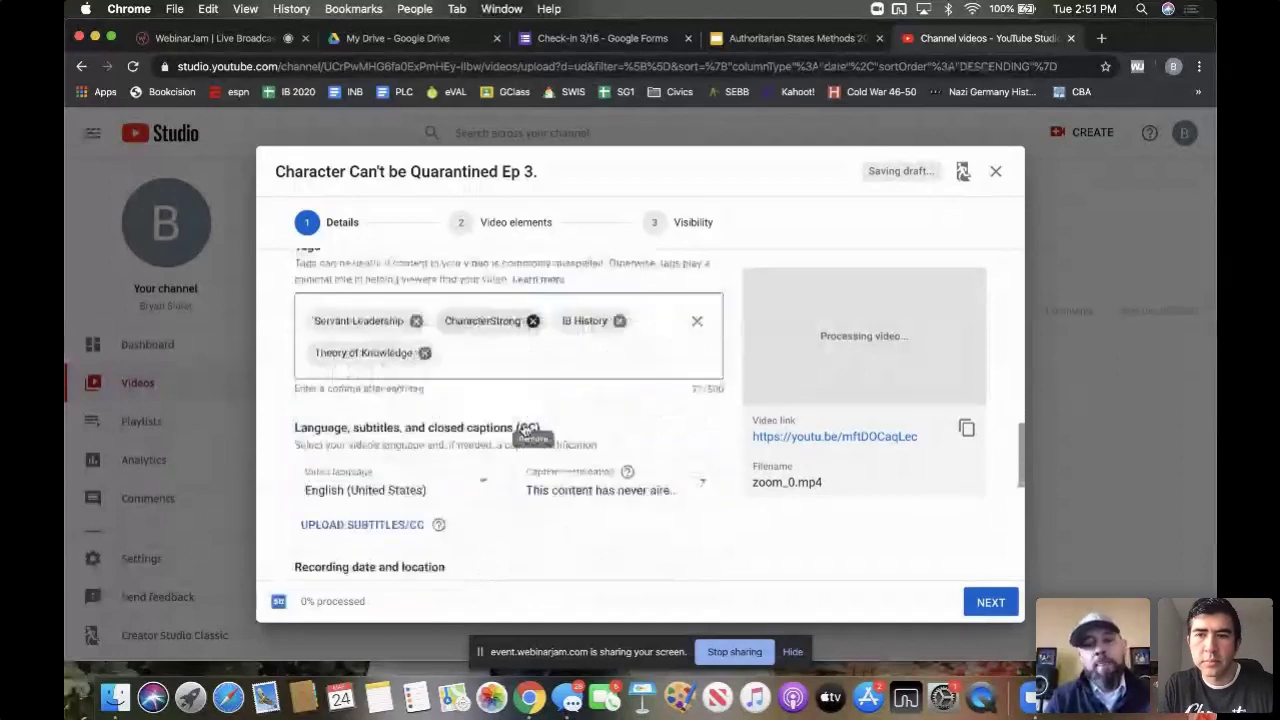
pyautogui.scroll(-2, 525, 440)
pyautogui.scroll(-1, 500, 430)
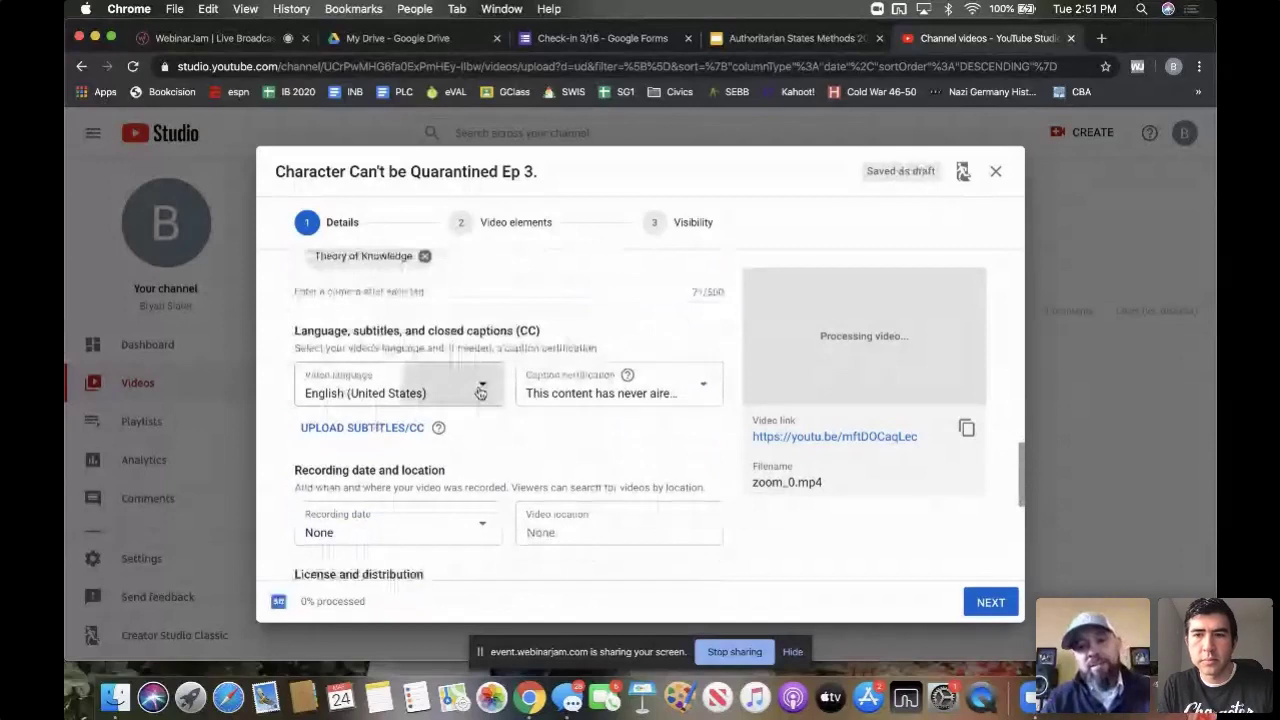
pyautogui.click(480, 393)
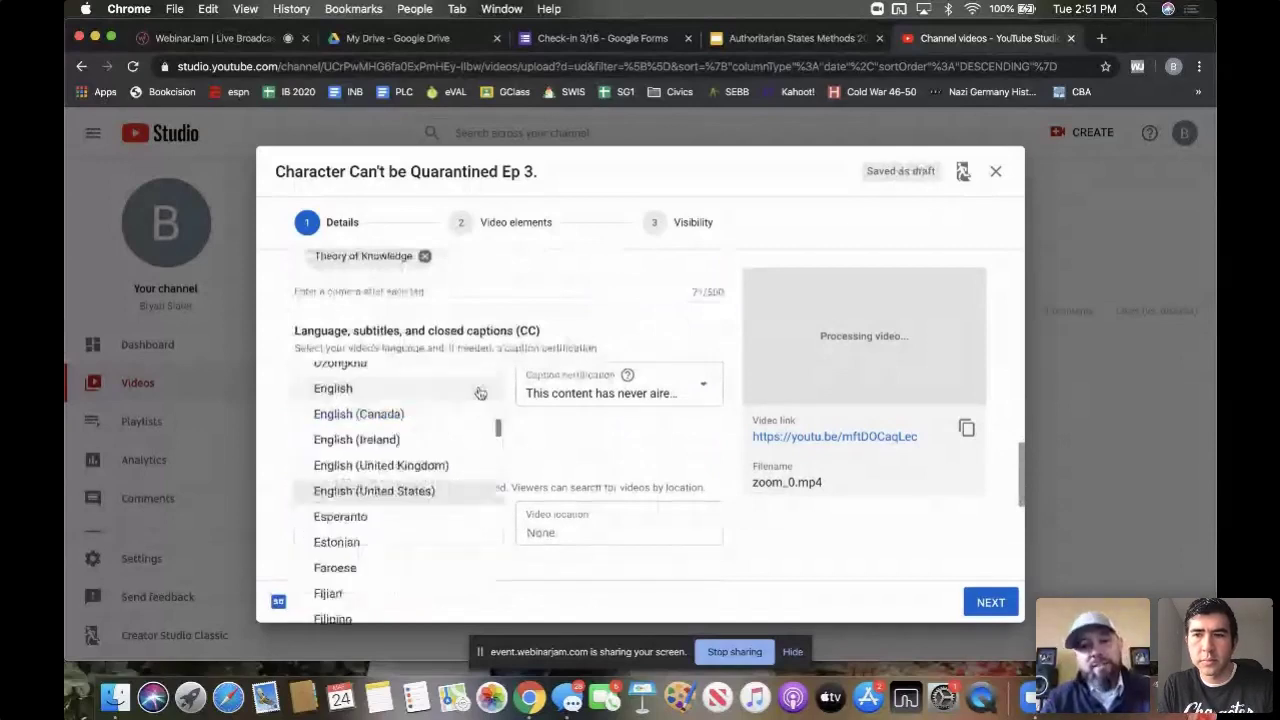
pyautogui.click(443, 489)
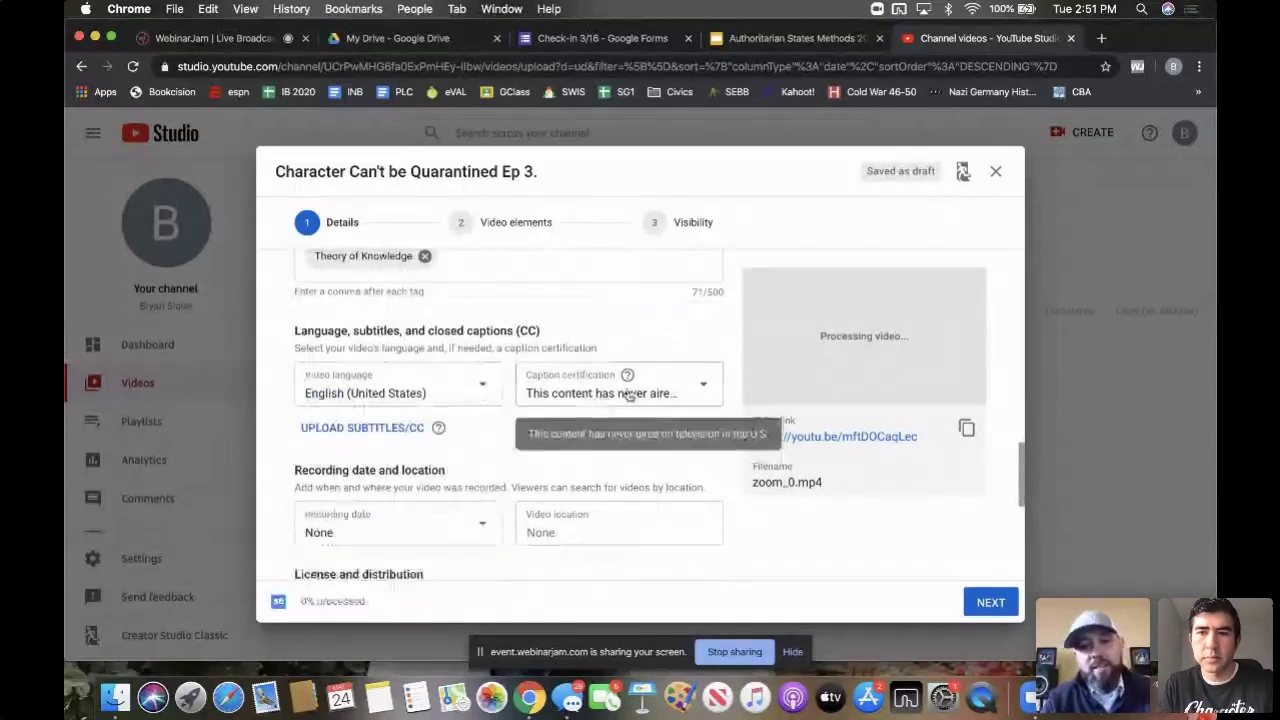
pyautogui.click(623, 390)
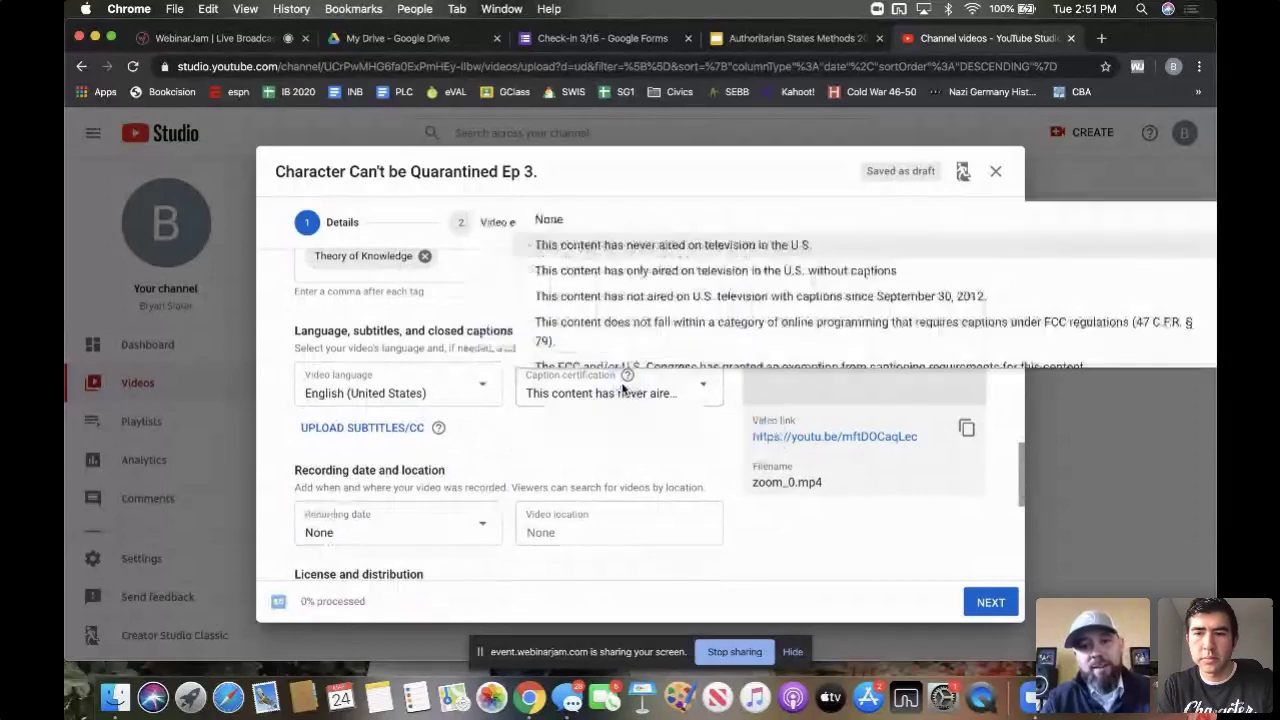
pyautogui.click(633, 248)
# - Leave the remaining license, category and comment settings as they are and advance past Video elements to the Visibility stage
pyautogui.scroll(-2, 509, 386)
pyautogui.scroll(-2, 506, 383)
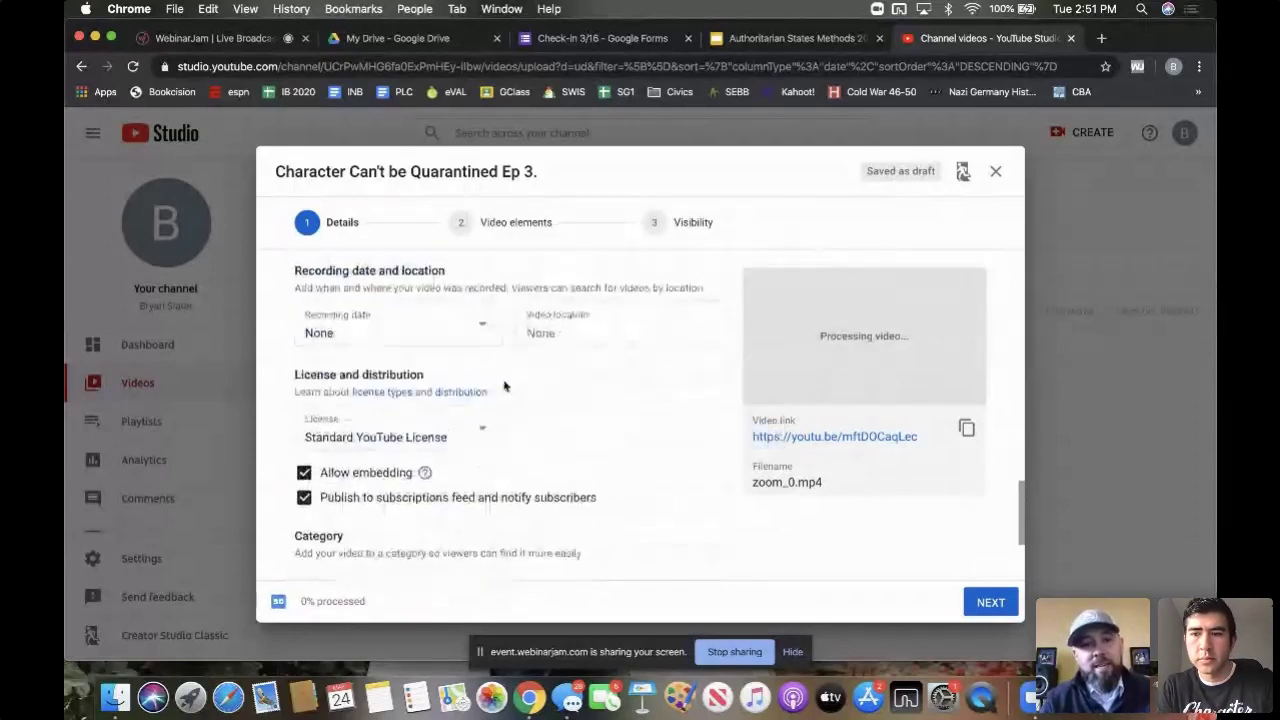
pyautogui.scroll(-1, 464, 320)
pyautogui.scroll(-1, 464, 320)
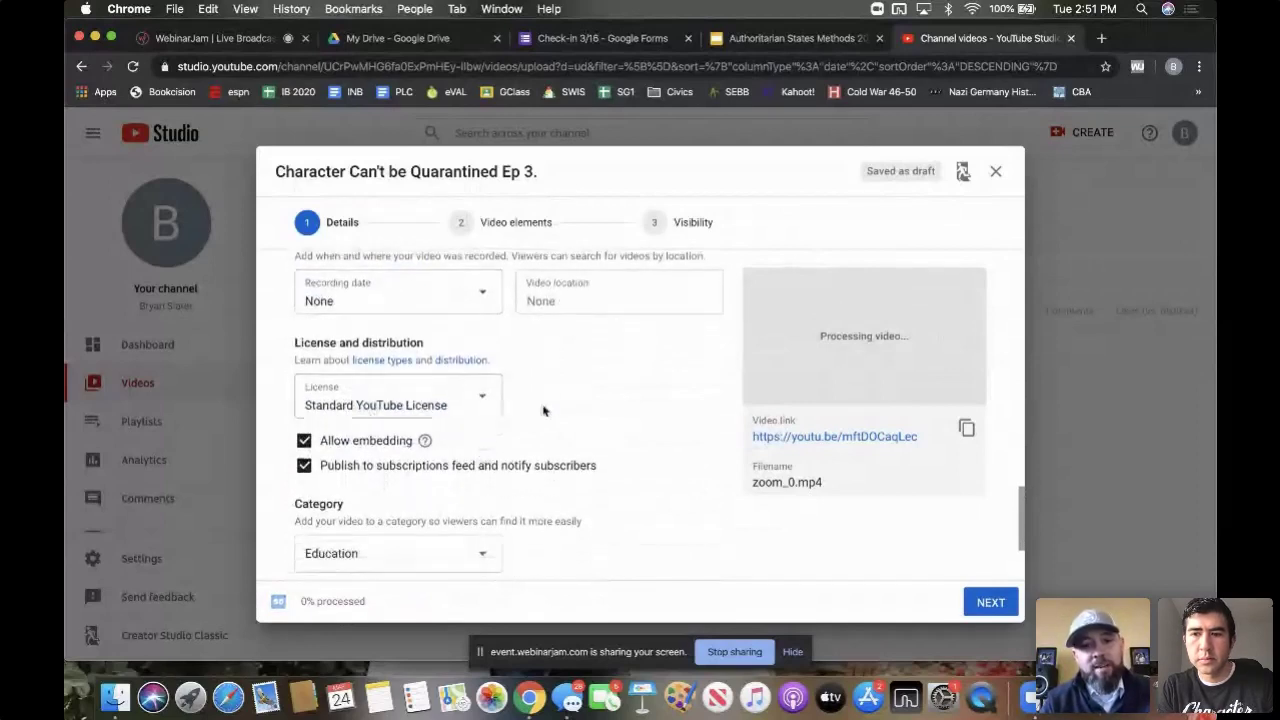
pyautogui.scroll(-2, 543, 410)
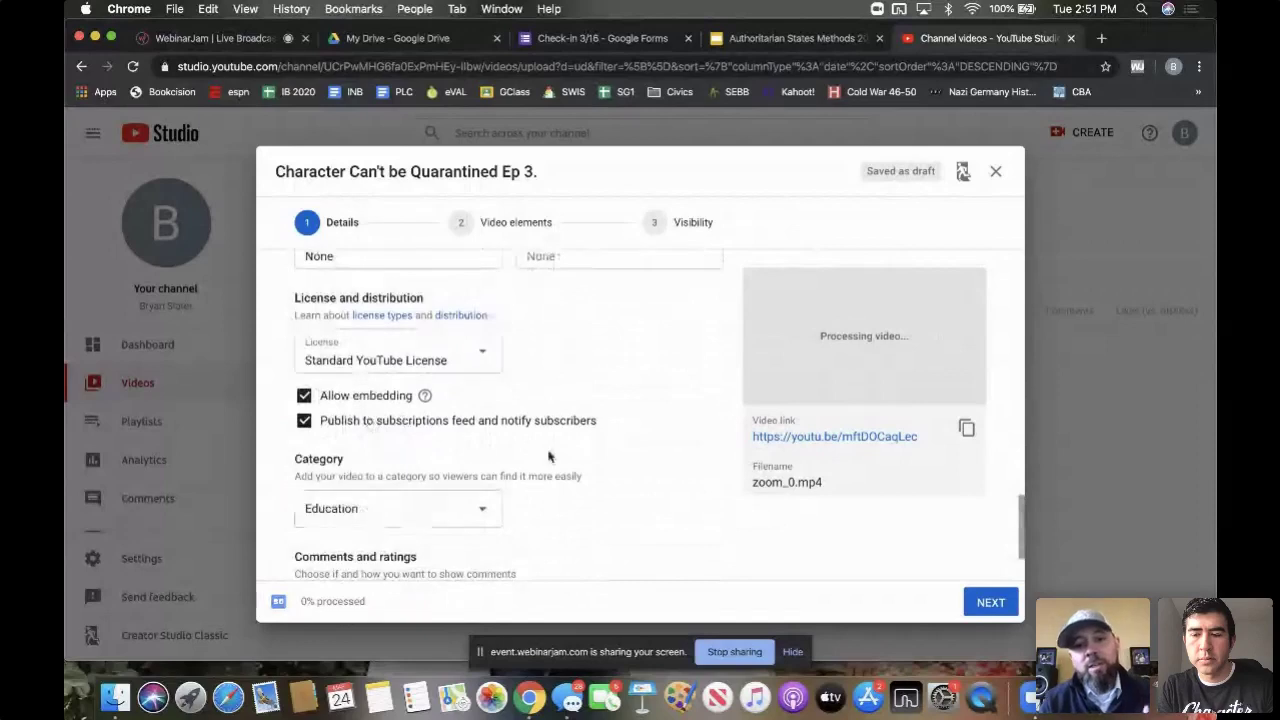
pyautogui.scroll(-3, 413, 508)
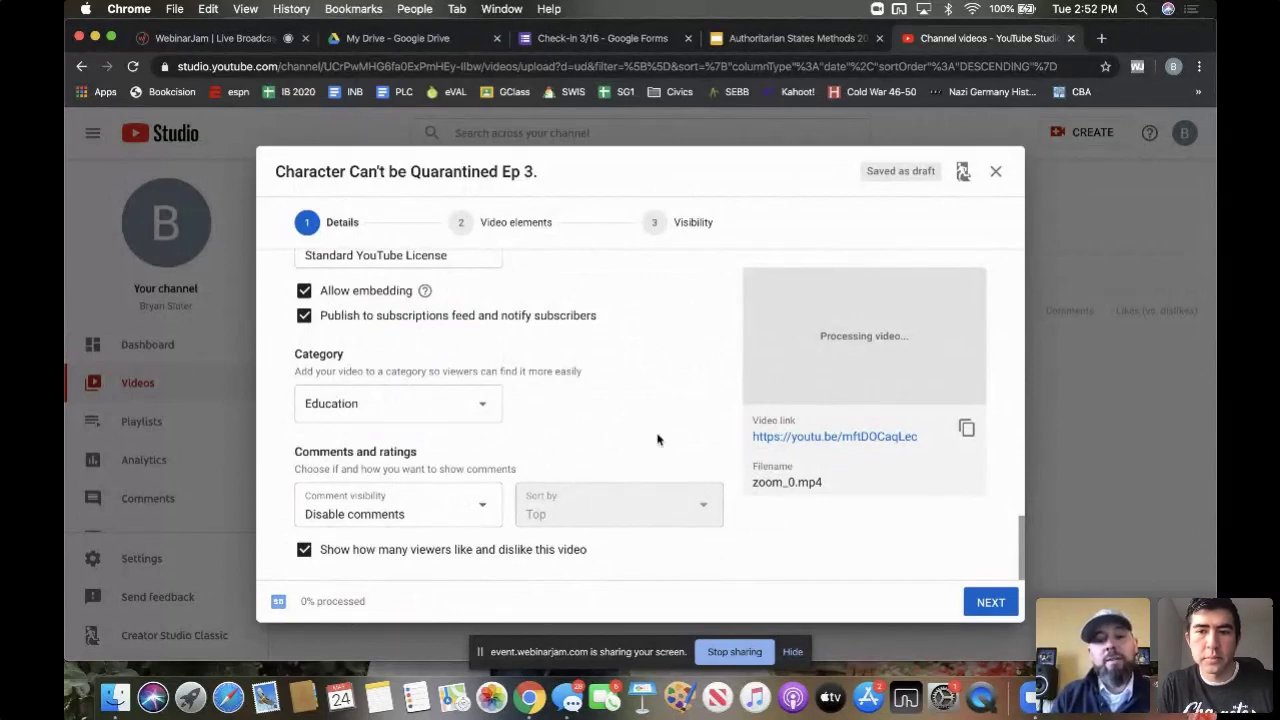
pyautogui.click(983, 602)
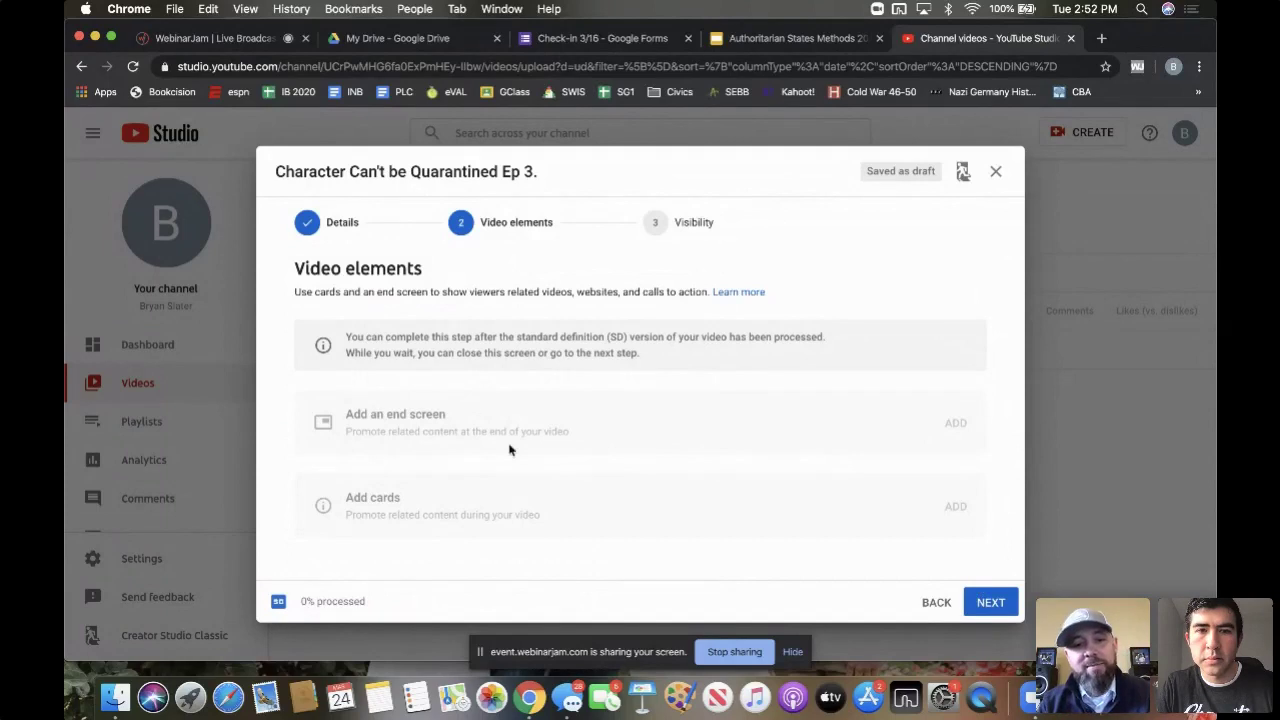
pyautogui.click(984, 600)
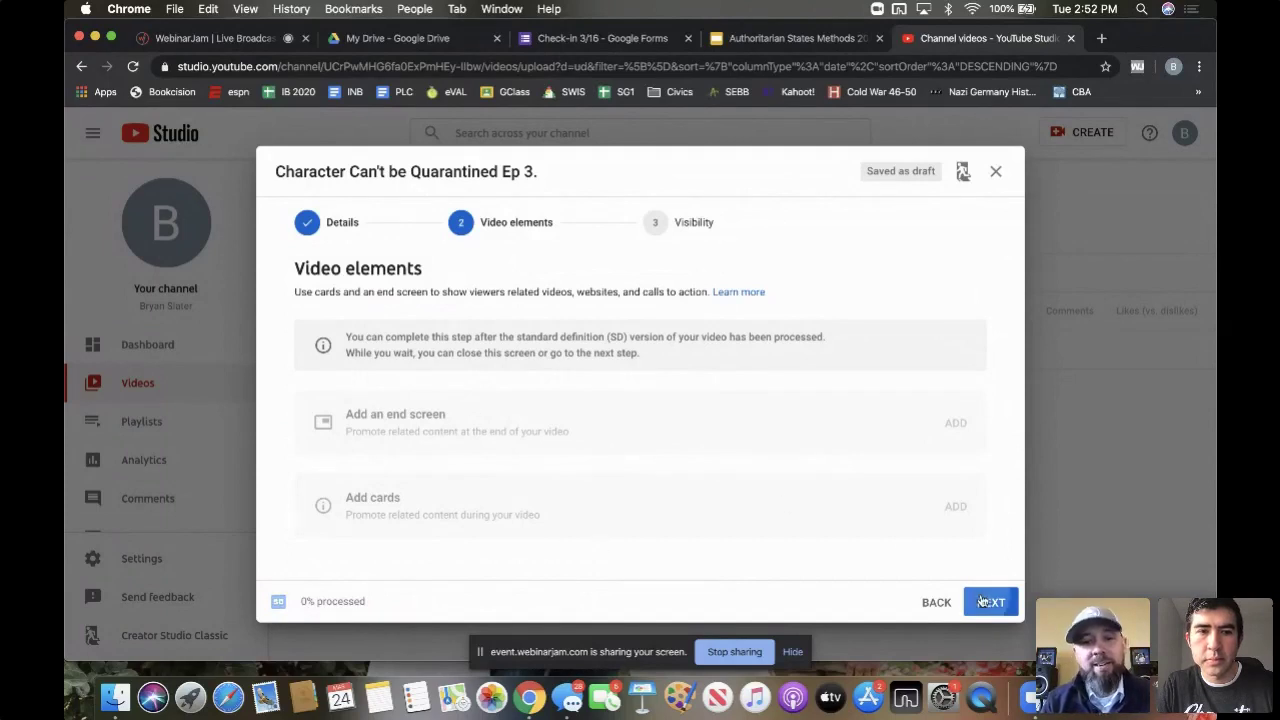
# - Examine the Visibility stage's Public, Unlisted, Private and Schedule options and the checks listed before publishing
pyautogui.scroll(-1, 644, 325)
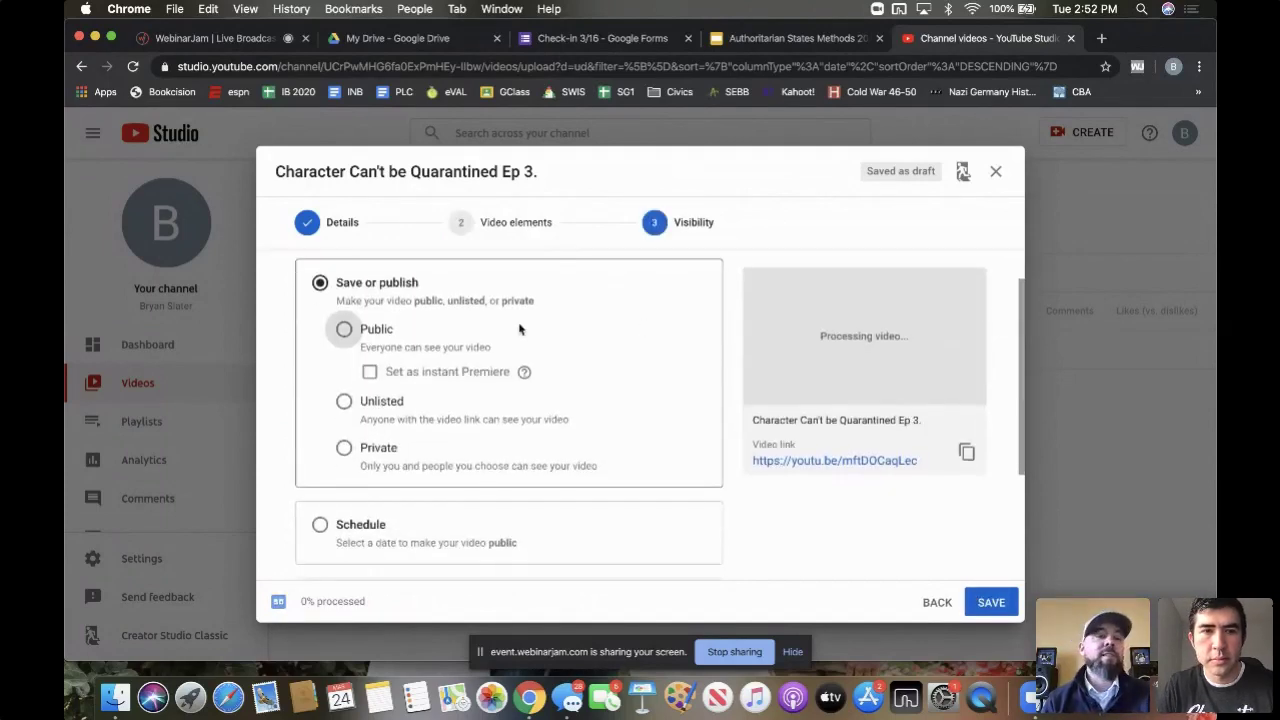
pyautogui.scroll(1, 549, 443)
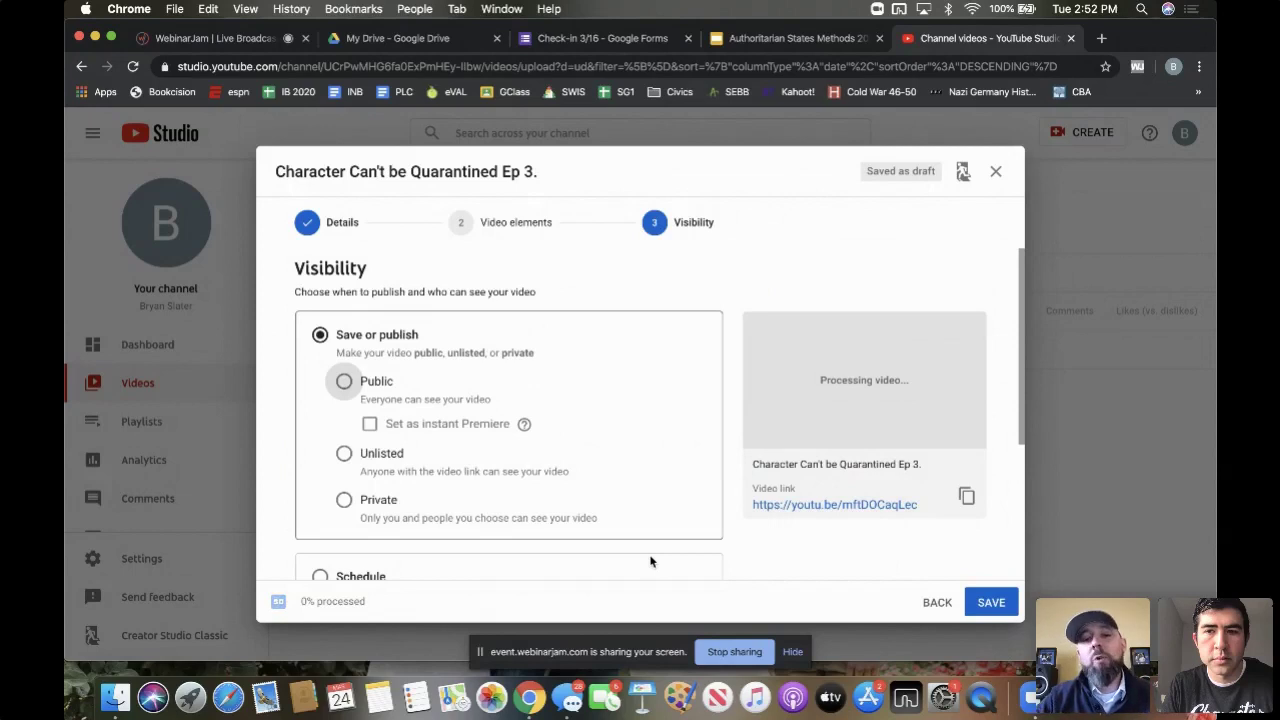
pyautogui.scroll(-2, 650, 562)
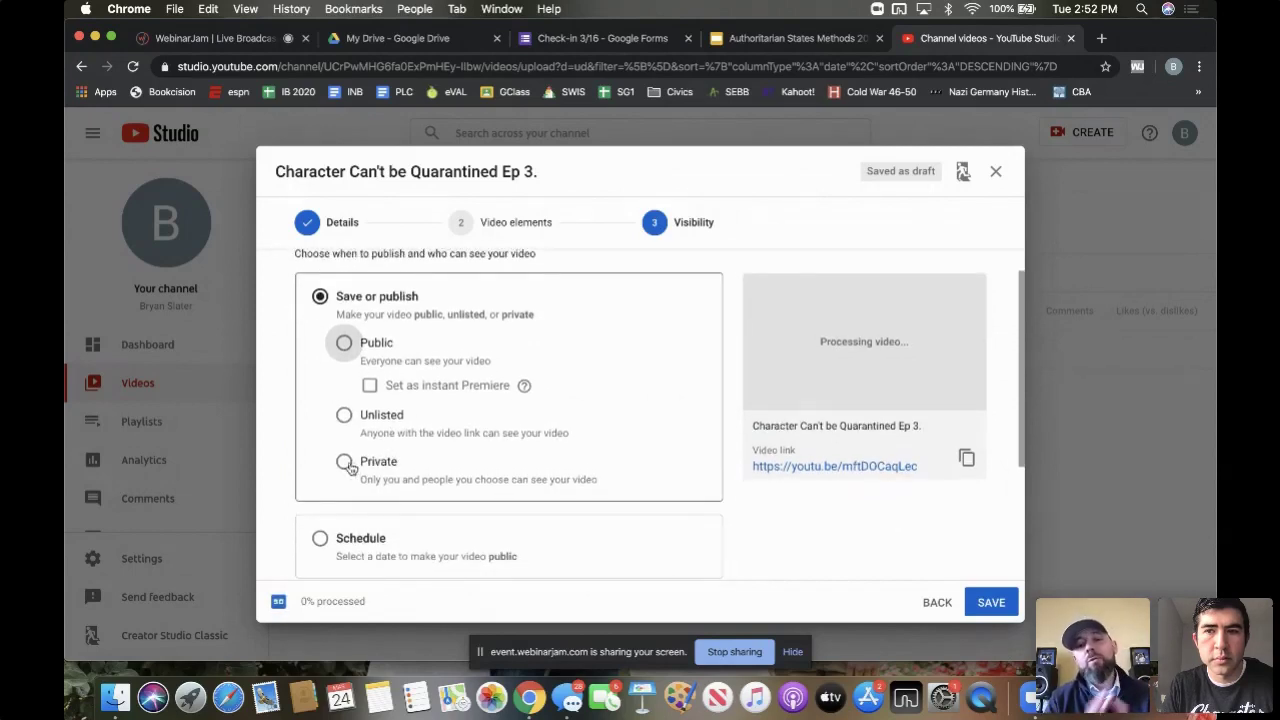
pyautogui.scroll(-1, 349, 467)
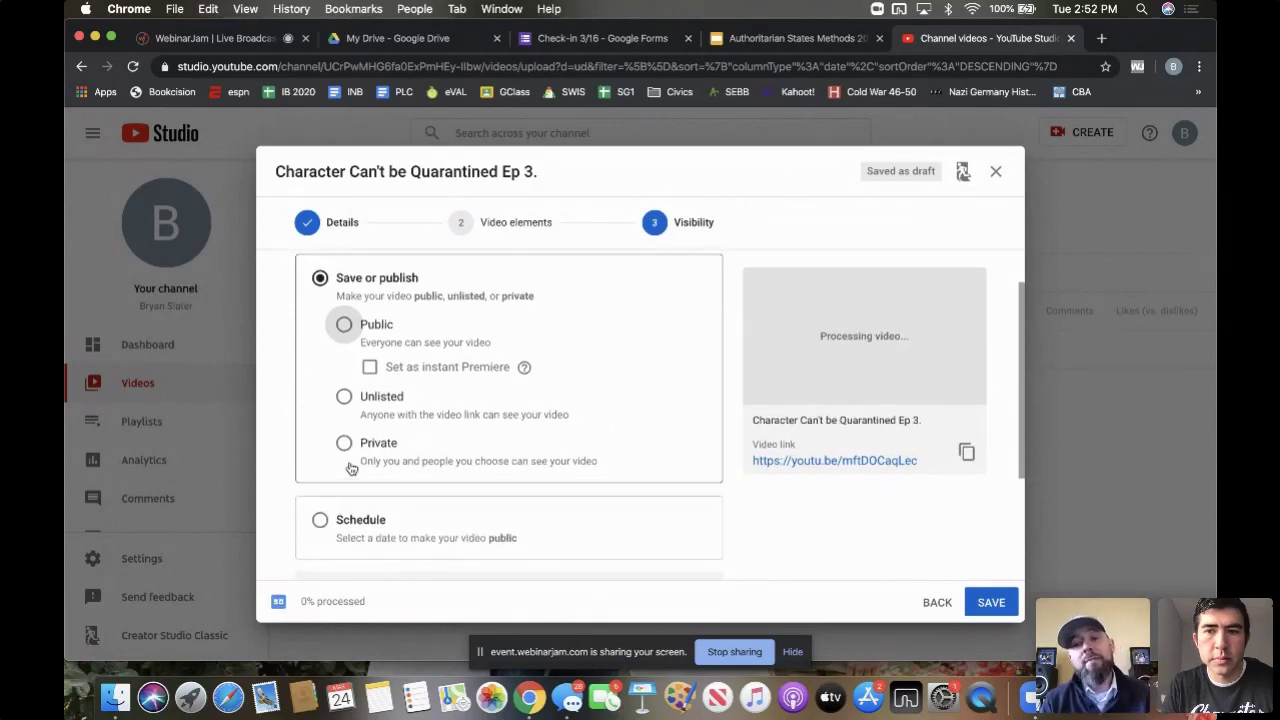
pyautogui.scroll(-3, 350, 467)
pyautogui.scroll(-5, 350, 467)
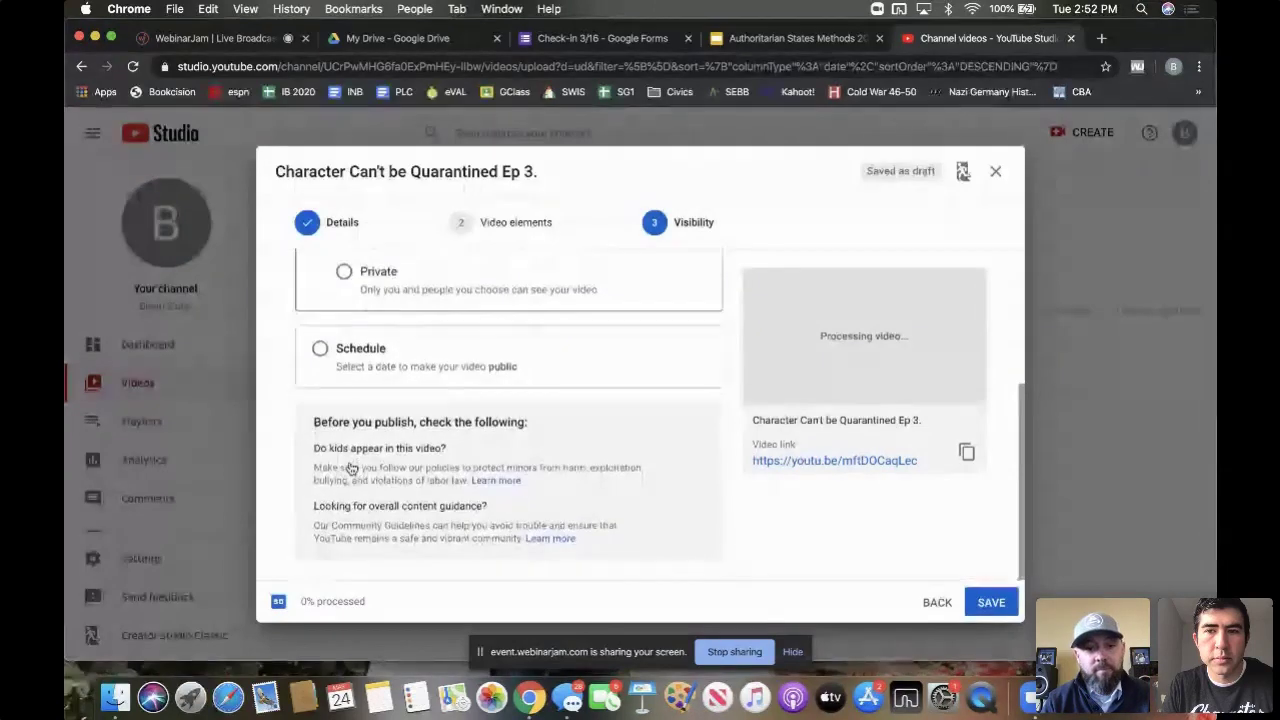
pyautogui.scroll(10, 350, 467)
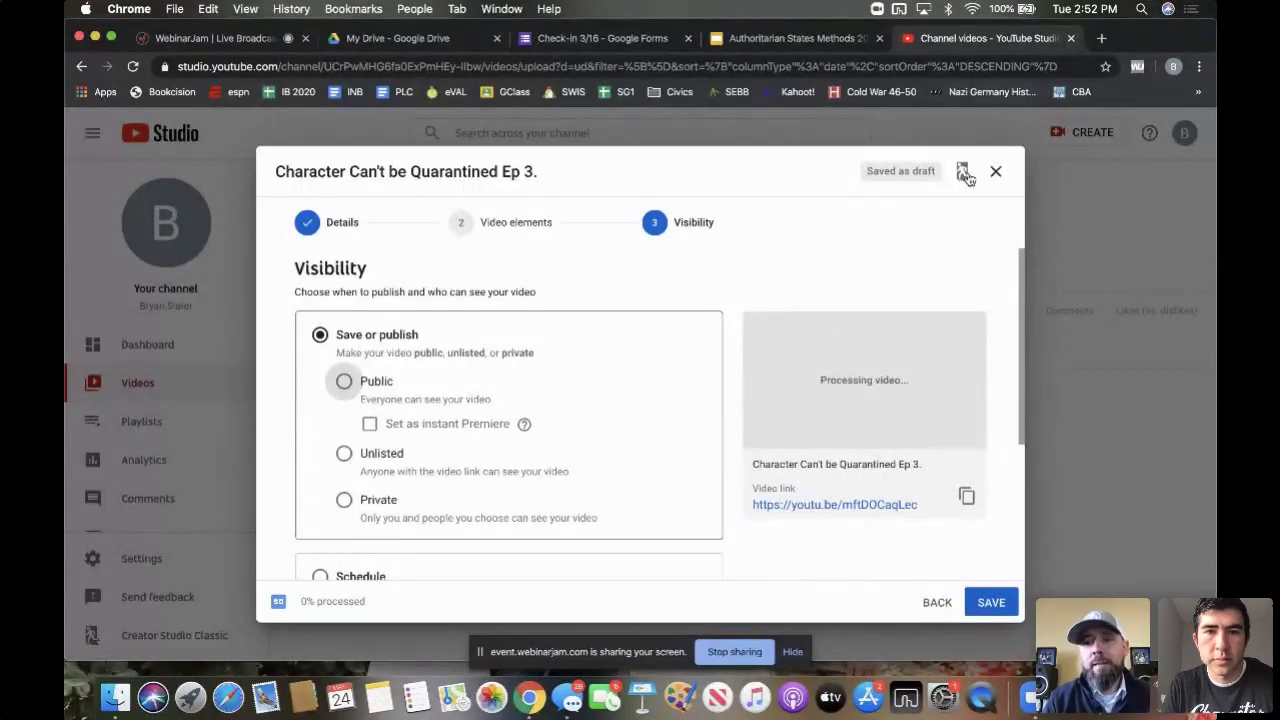
# - Go back to the Details stage, look over the entries, and save and close the upload as a draft
pyautogui.click(936, 603)
pyautogui.click(938, 603)
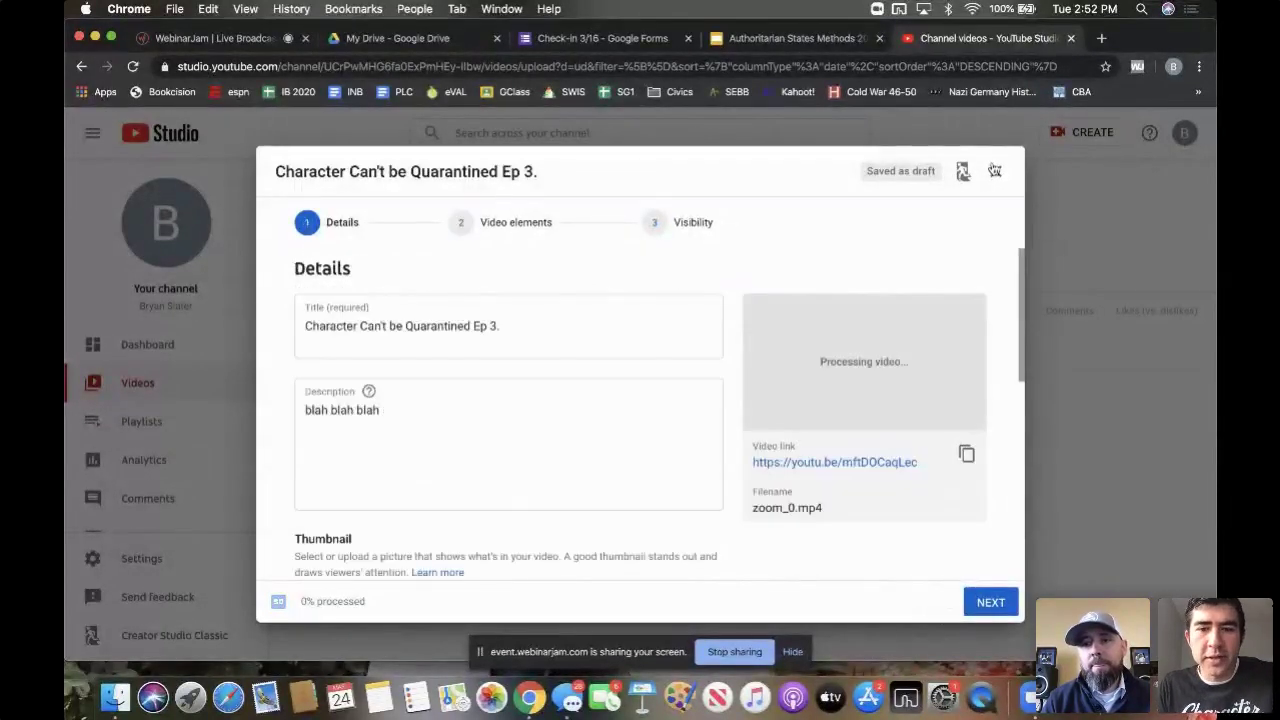
pyautogui.click(997, 173)
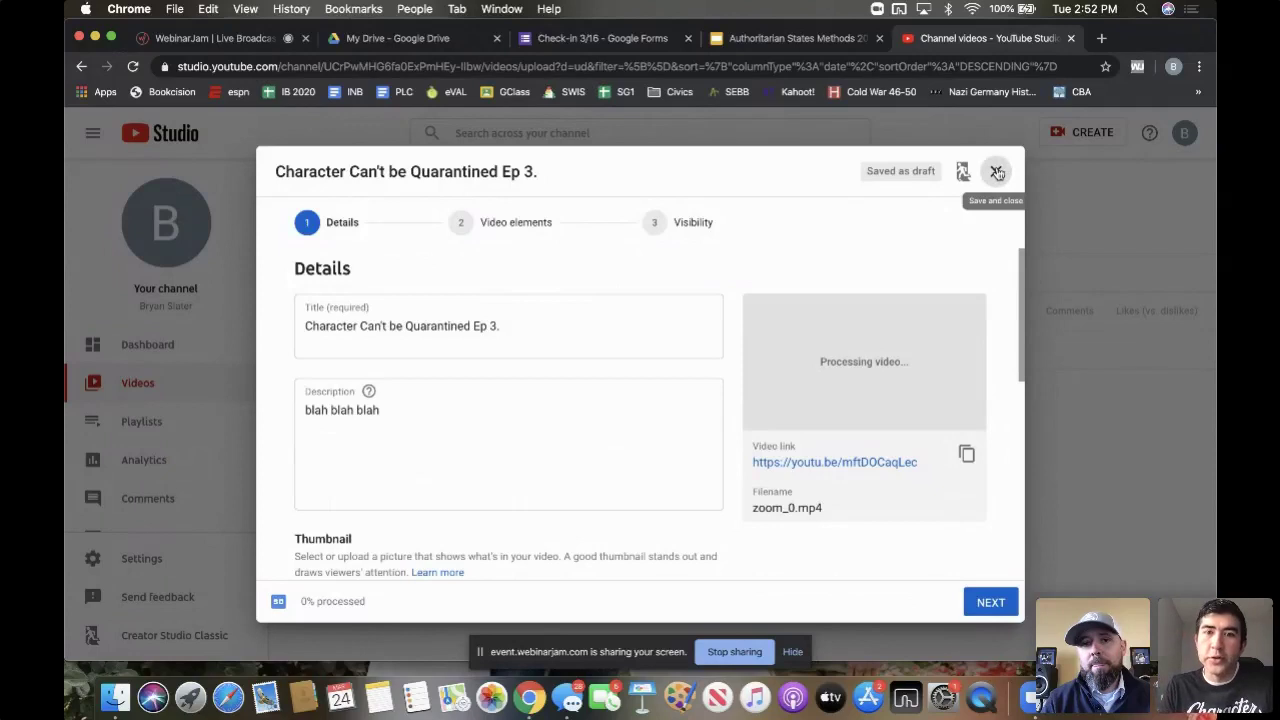
pyautogui.scroll(-8, 717, 357)
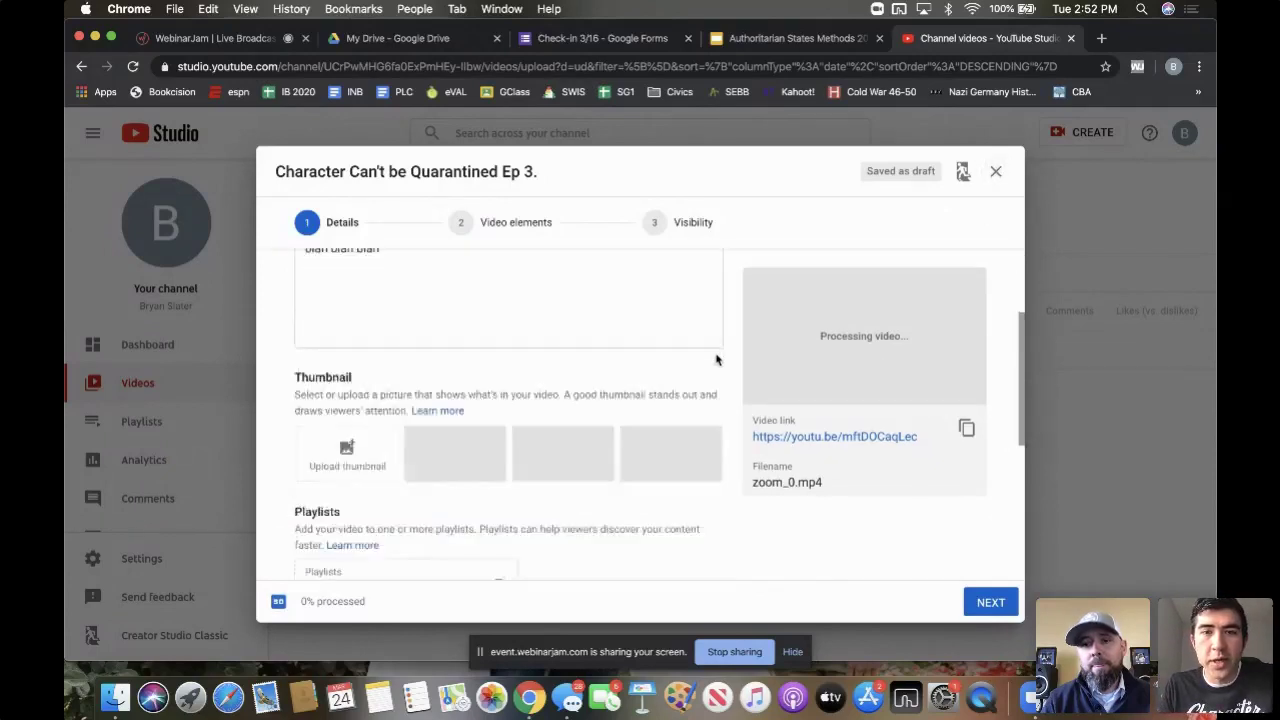
pyautogui.scroll(8, 717, 357)
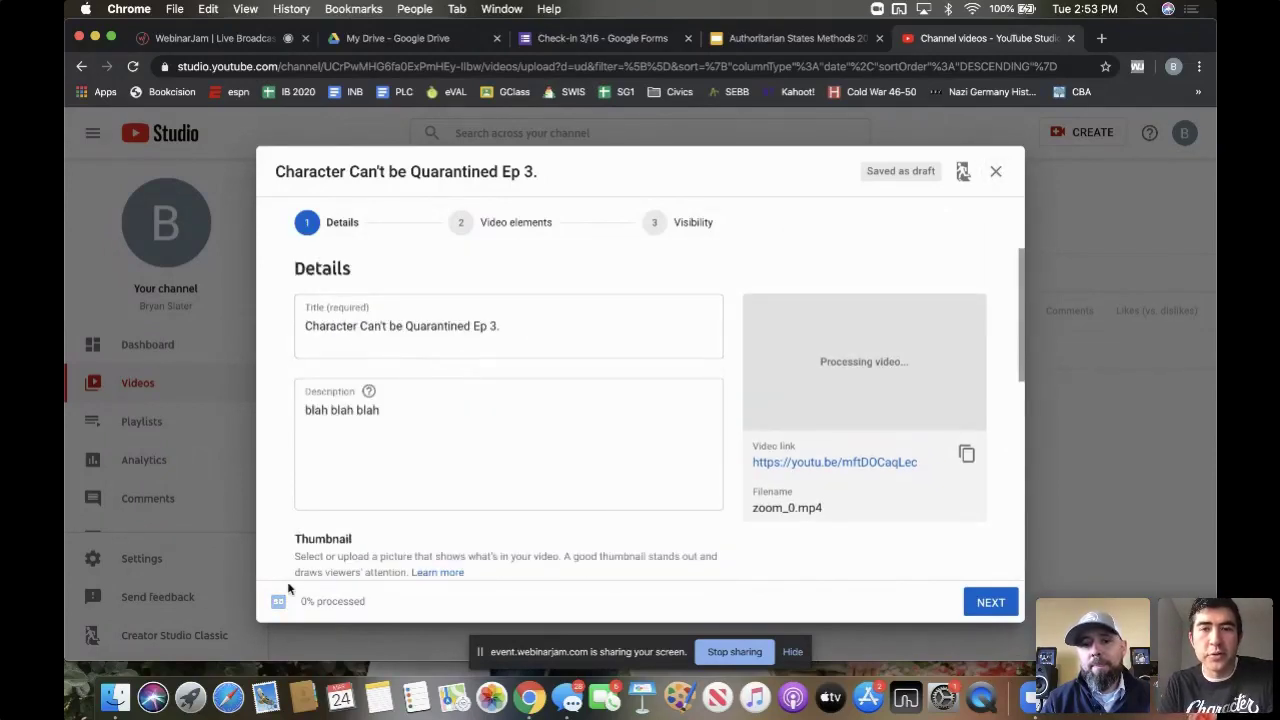
pyautogui.click(997, 173)
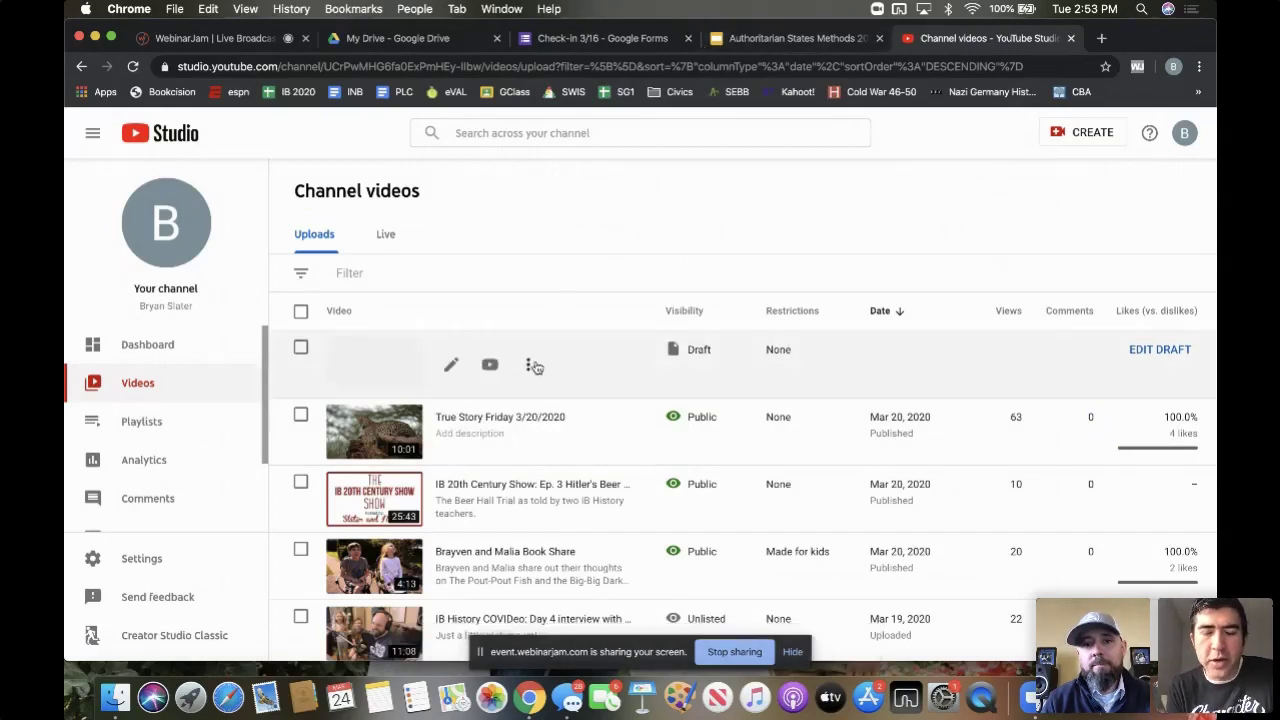
# - Delete the draft video forever from the channel's uploads, confirming the deletion, and switch to the WebinarJam live broadcast page
pyautogui.click(533, 365)
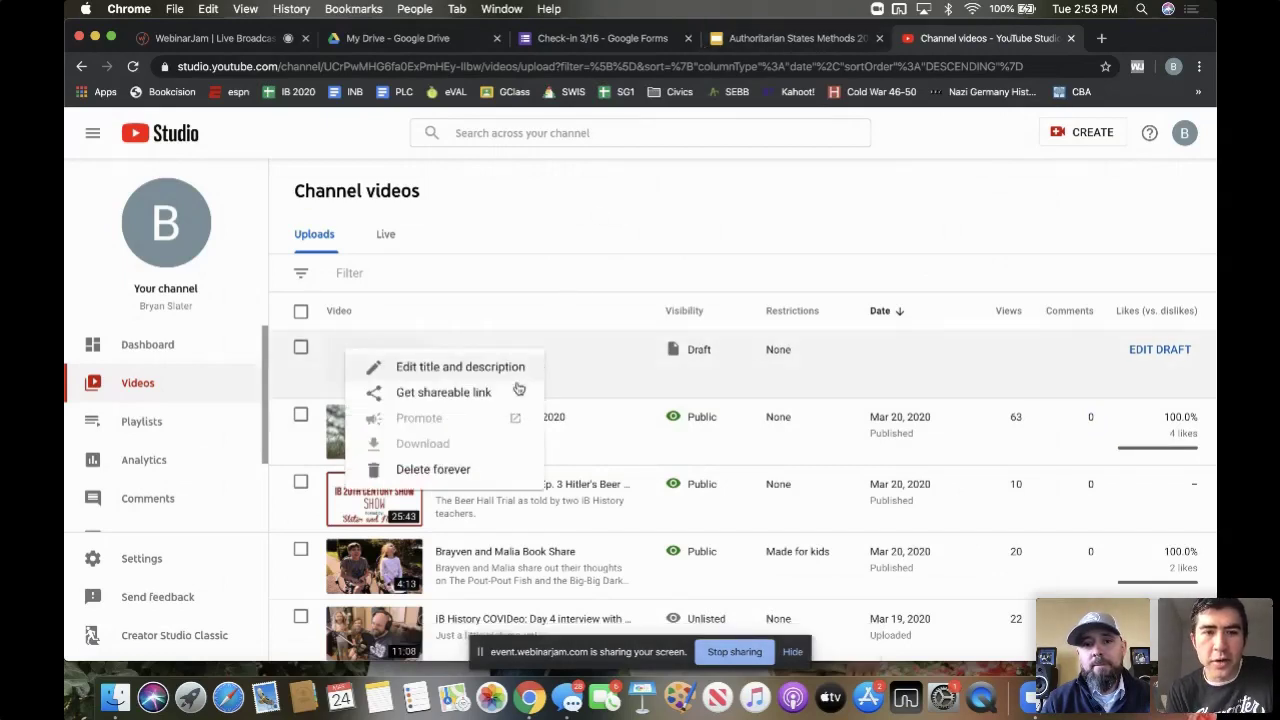
pyautogui.click(480, 469)
pyautogui.click(467, 427)
pyautogui.click(771, 496)
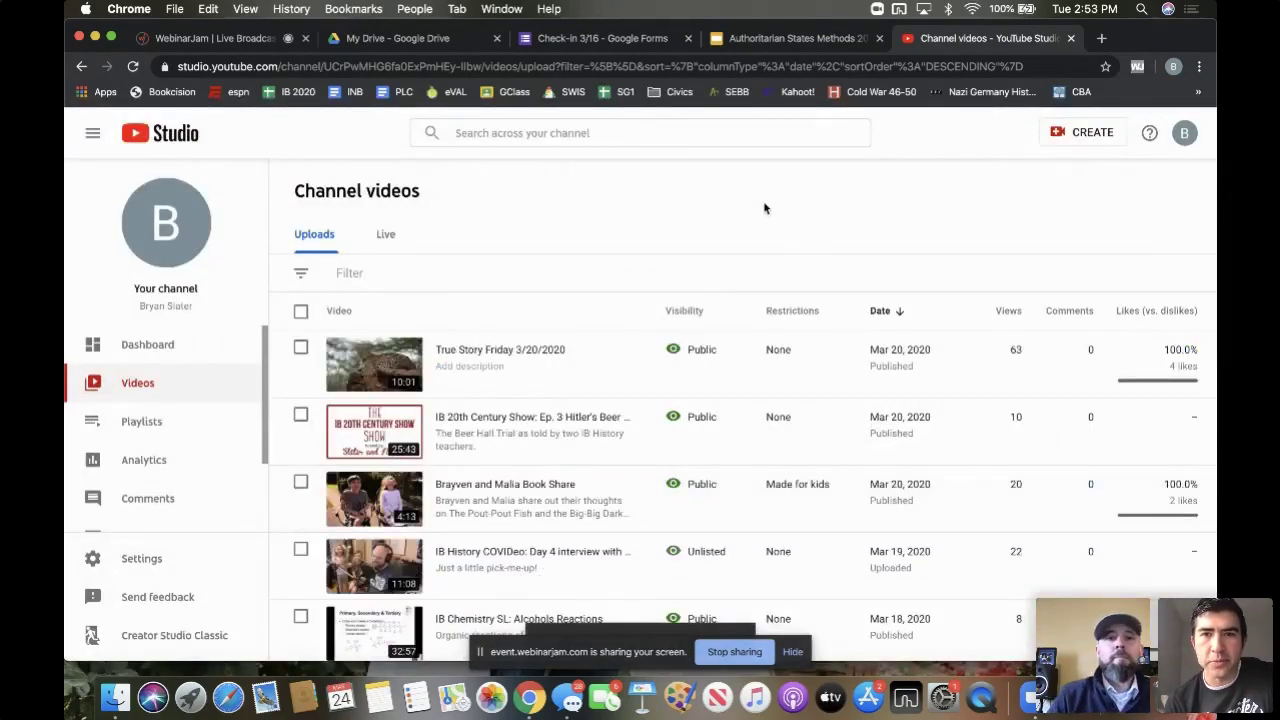
pyautogui.click(250, 42)
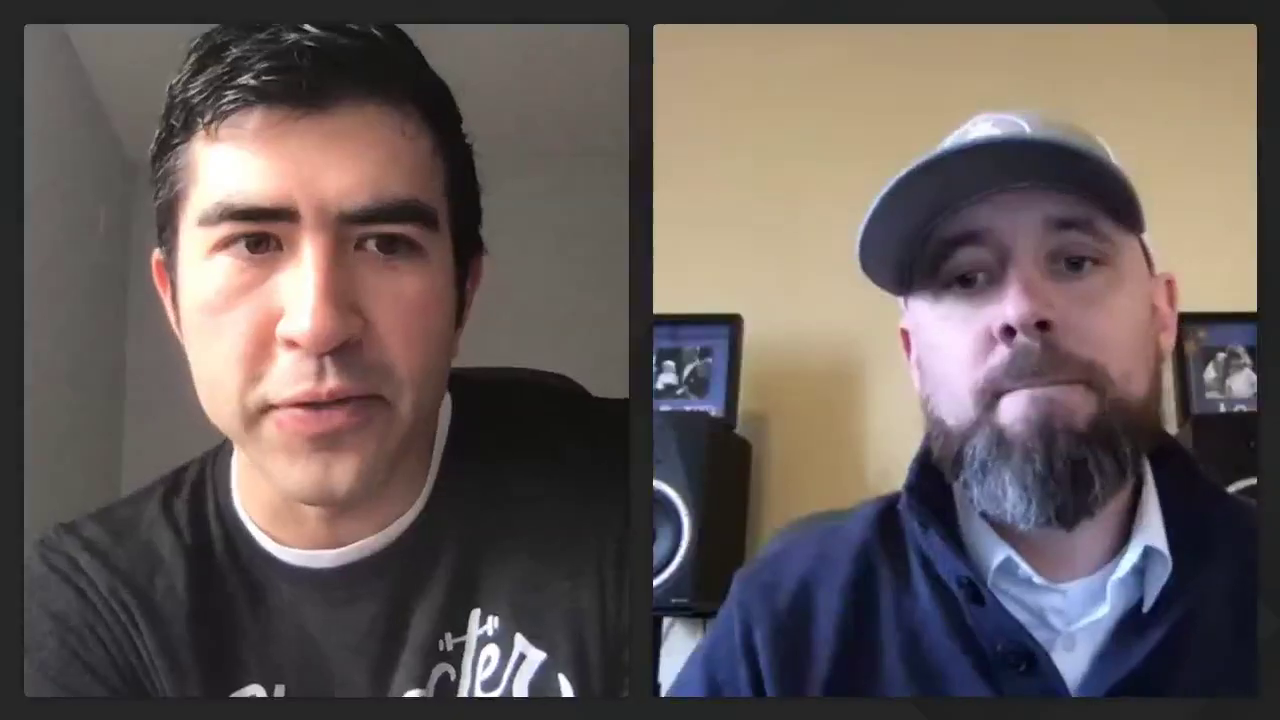